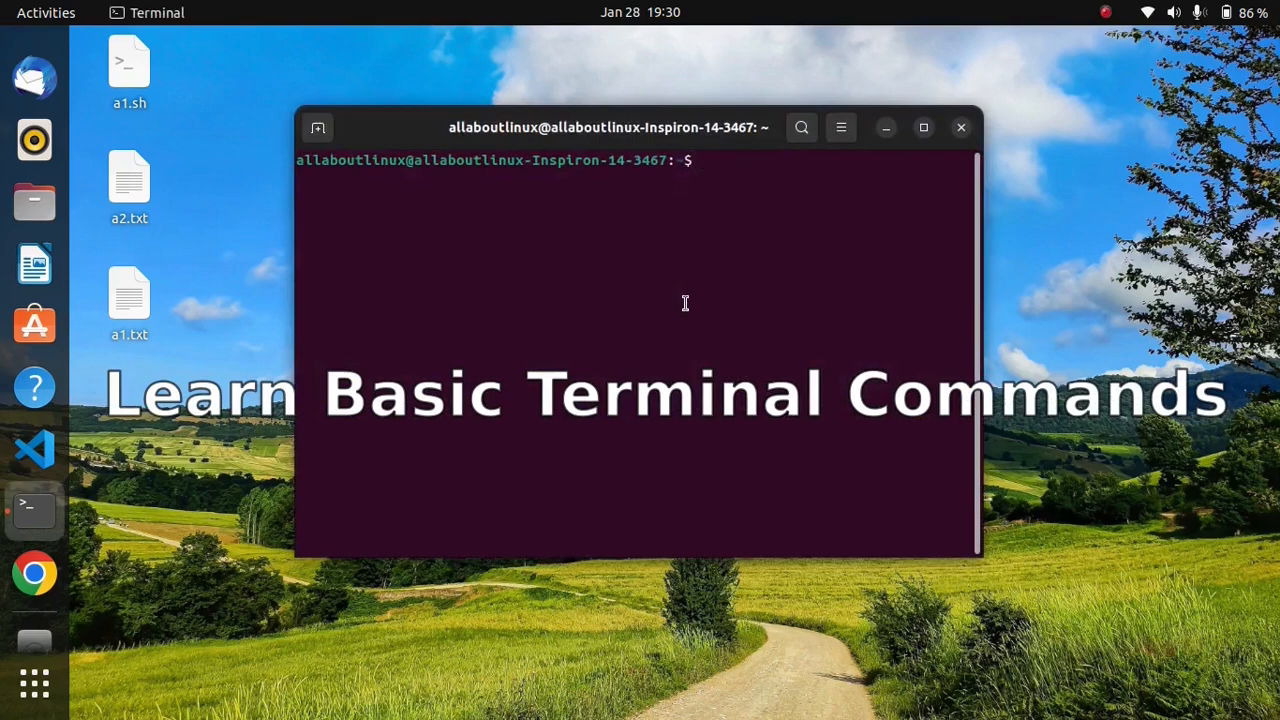
Step: Display the memory usage with free and the filesystem disk usage with df -TH
{"action": "type", "text": "free"}
{"action": "key", "text": "Return"}
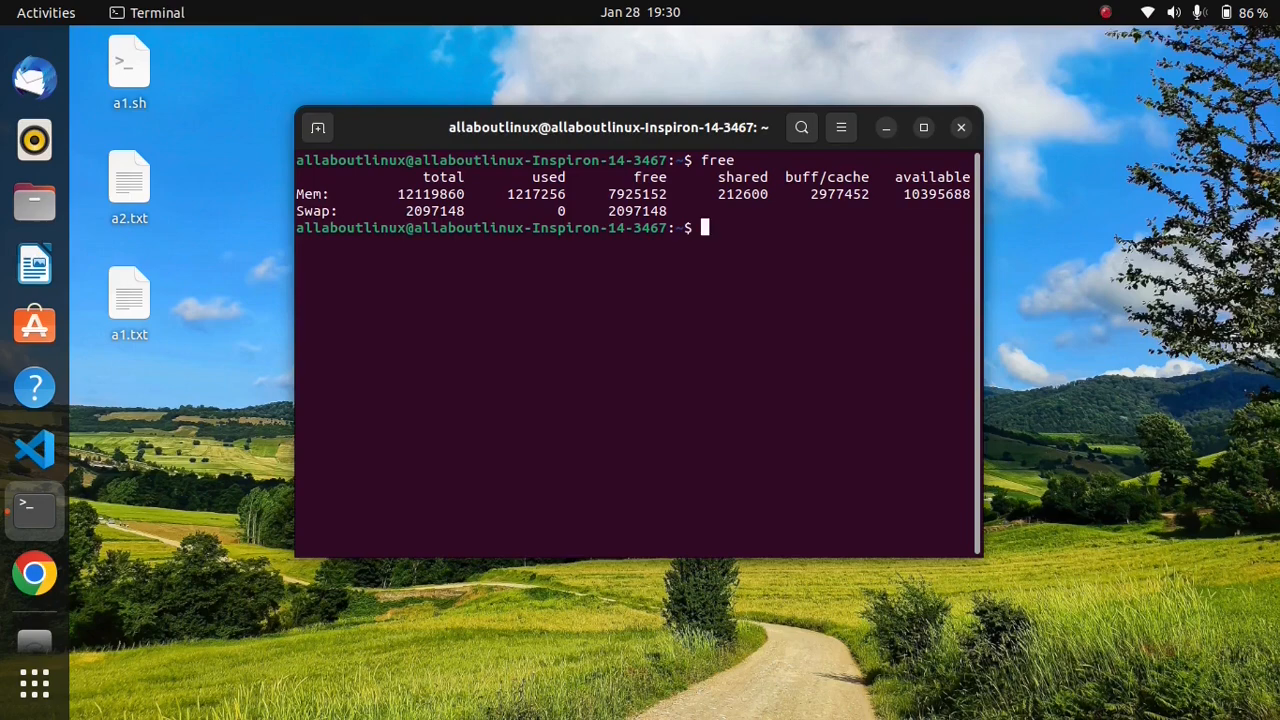
{"action": "type", "text": "df -TH"}
{"action": "key", "text": "Return"}
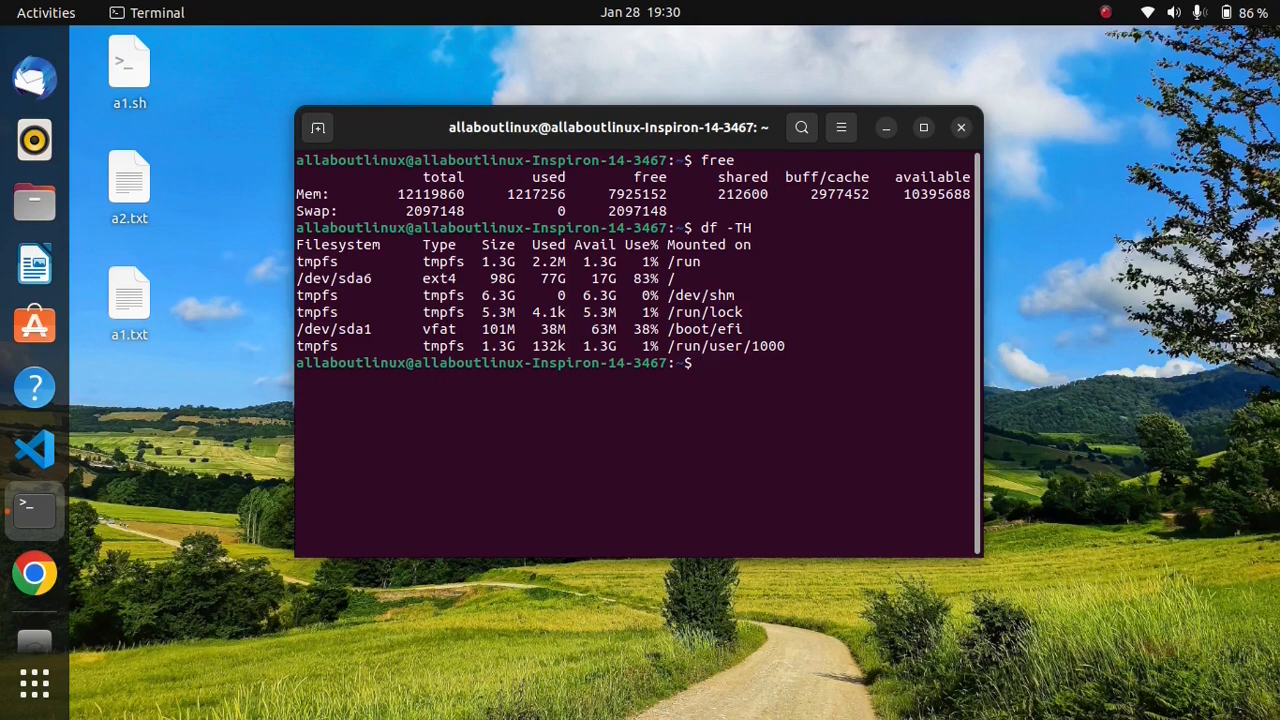
Step: Change to the Desktop directory, clear the terminal output and move the terminal window lower on the desktop
{"action": "type", "text": "cd Desktop"}
{"action": "key", "text": "Return"}
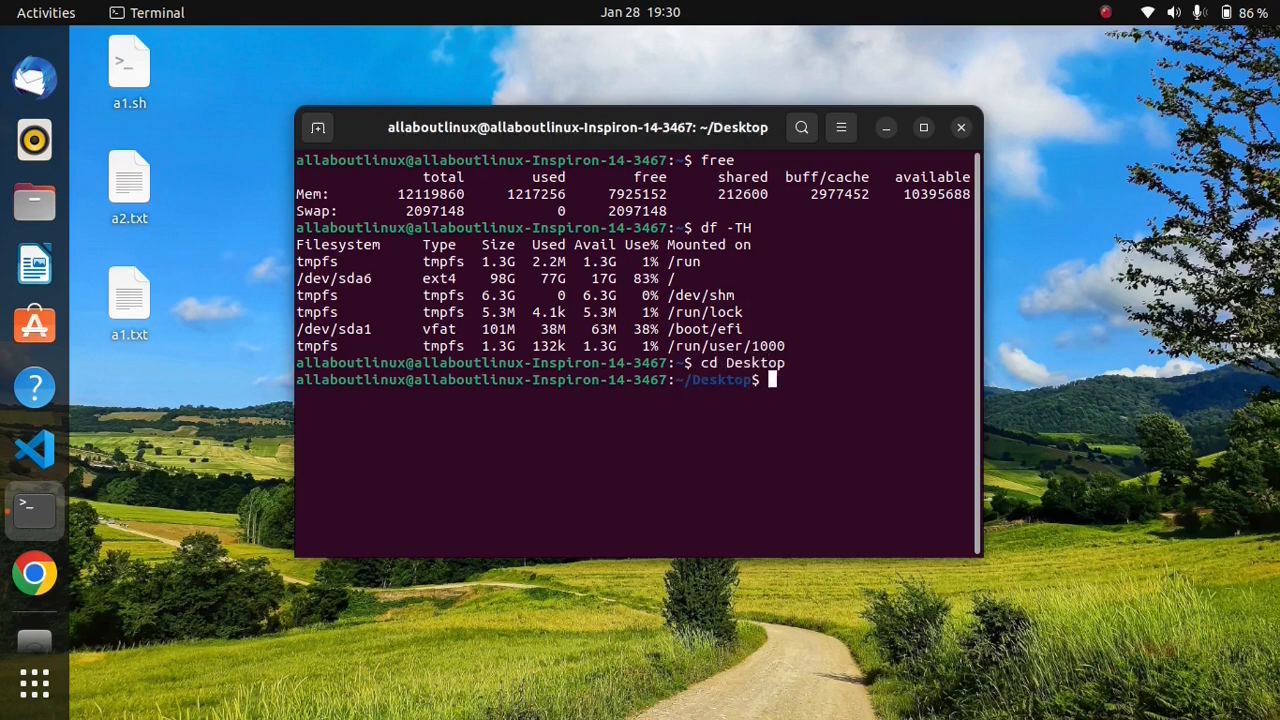
{"action": "type", "text": "clea"}
{"action": "type", "text": "r"}
{"action": "key", "text": "Return"}
{"action": "left_click_drag", "start_coordinate": [582, 130], "coordinate": [603, 236]}
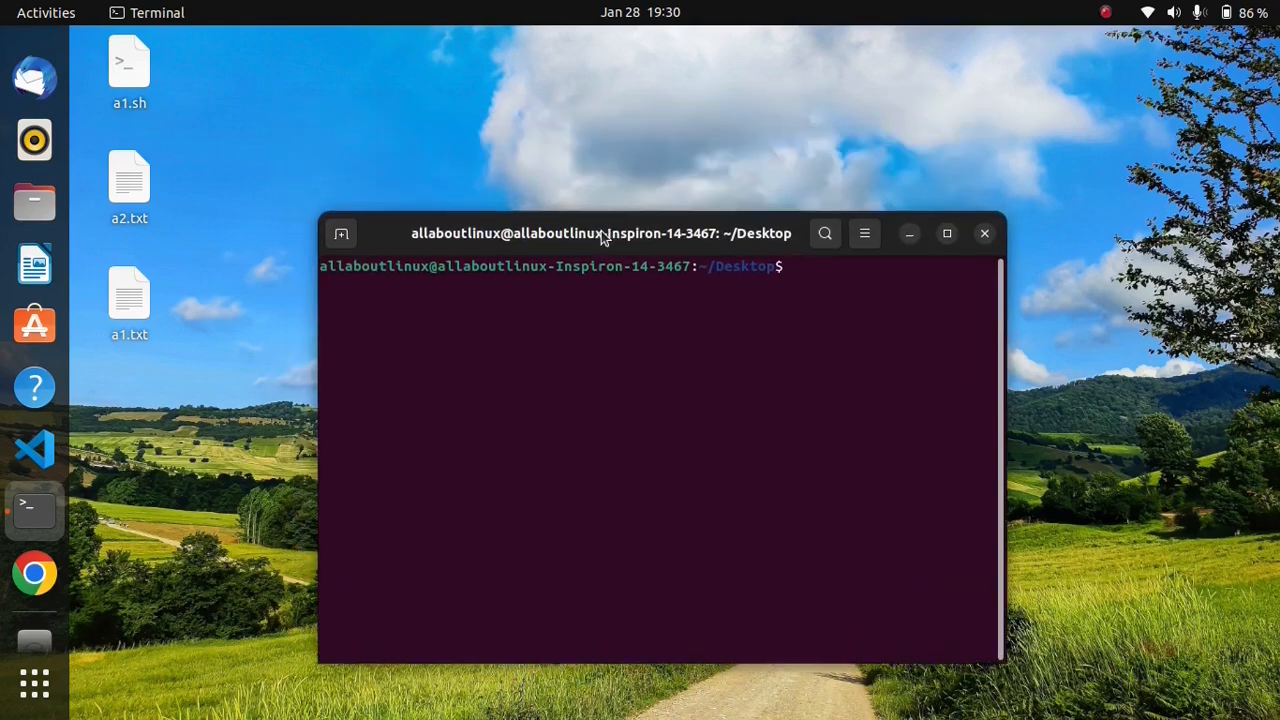
Step: Search a1.txt for the word "linux" with grep
{"action": "type", "text": "grep \"\""}
{"action": "key", "text": "Left"}
{"action": "type", "text": "linux"}
{"action": "key", "text": "Right"}
{"action": "type", "text": "a1.txt"}
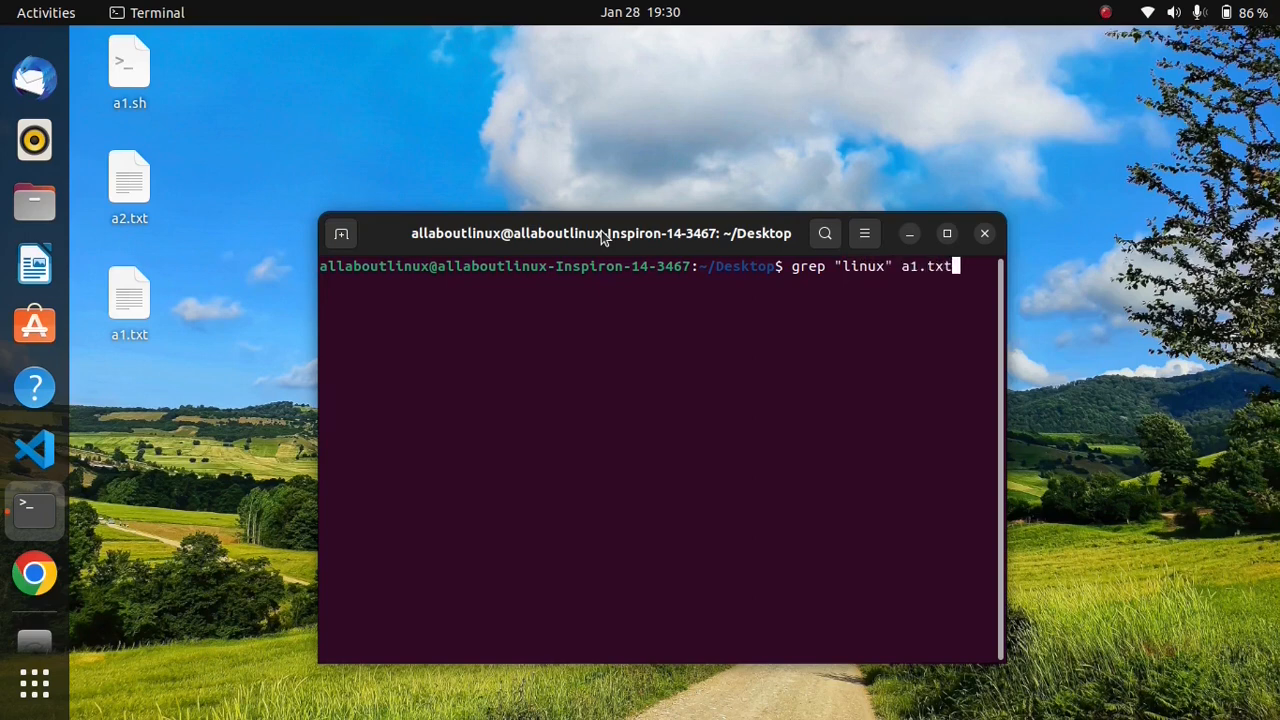
{"action": "key", "text": "Return"}
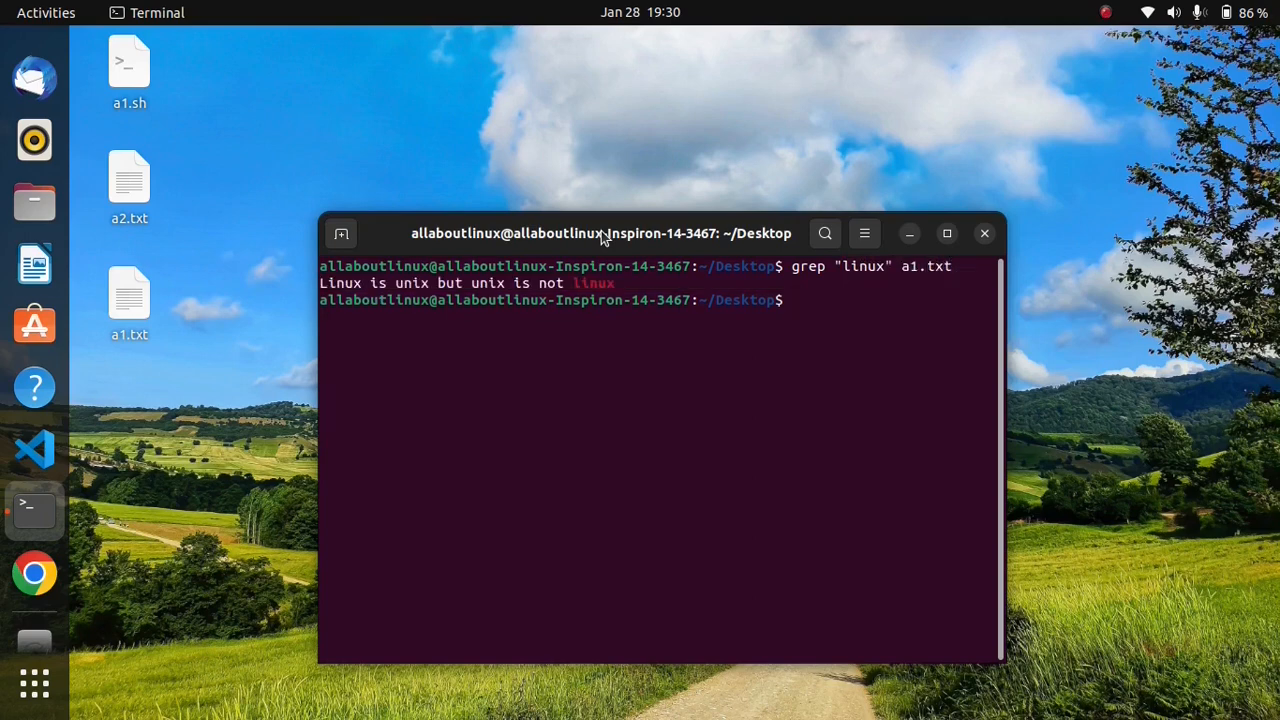
Step: Extend the previous grep search for "linux" to cover both a1.txt and a2.txt
{"action": "key", "text": "Up"}
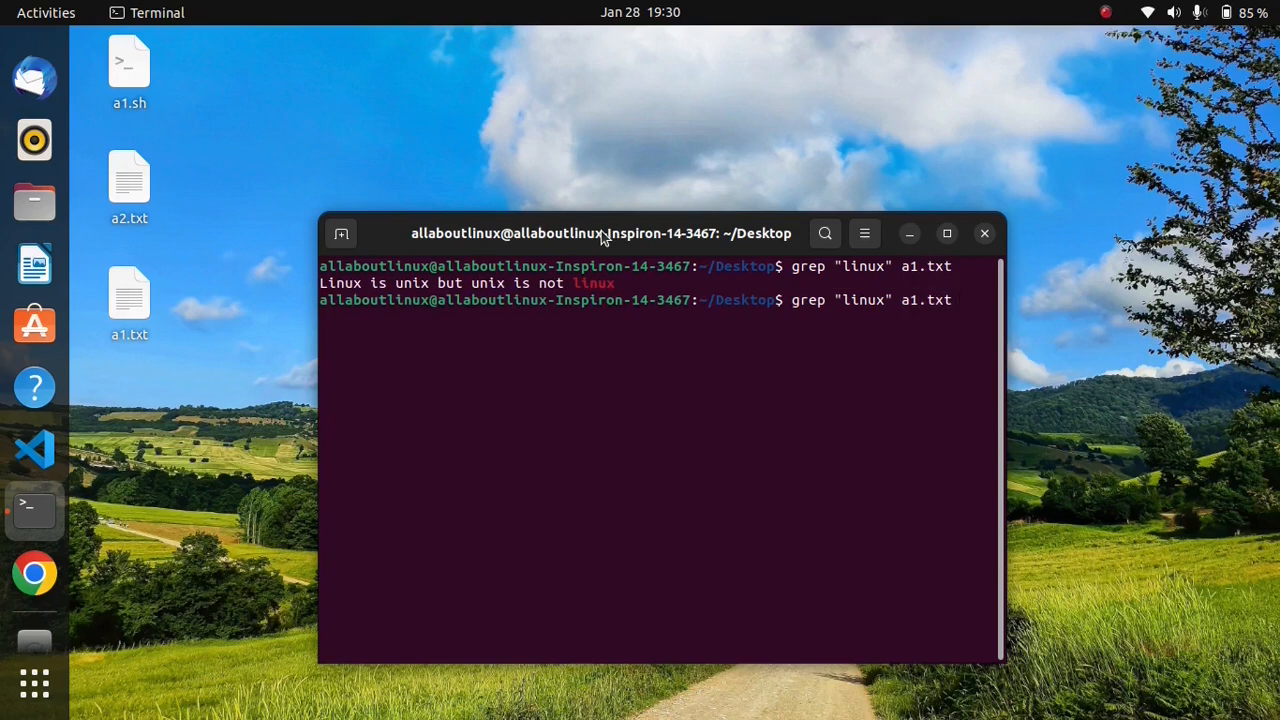
{"action": "type", "text": "a2.txt"}
{"action": "key", "text": "Return"}
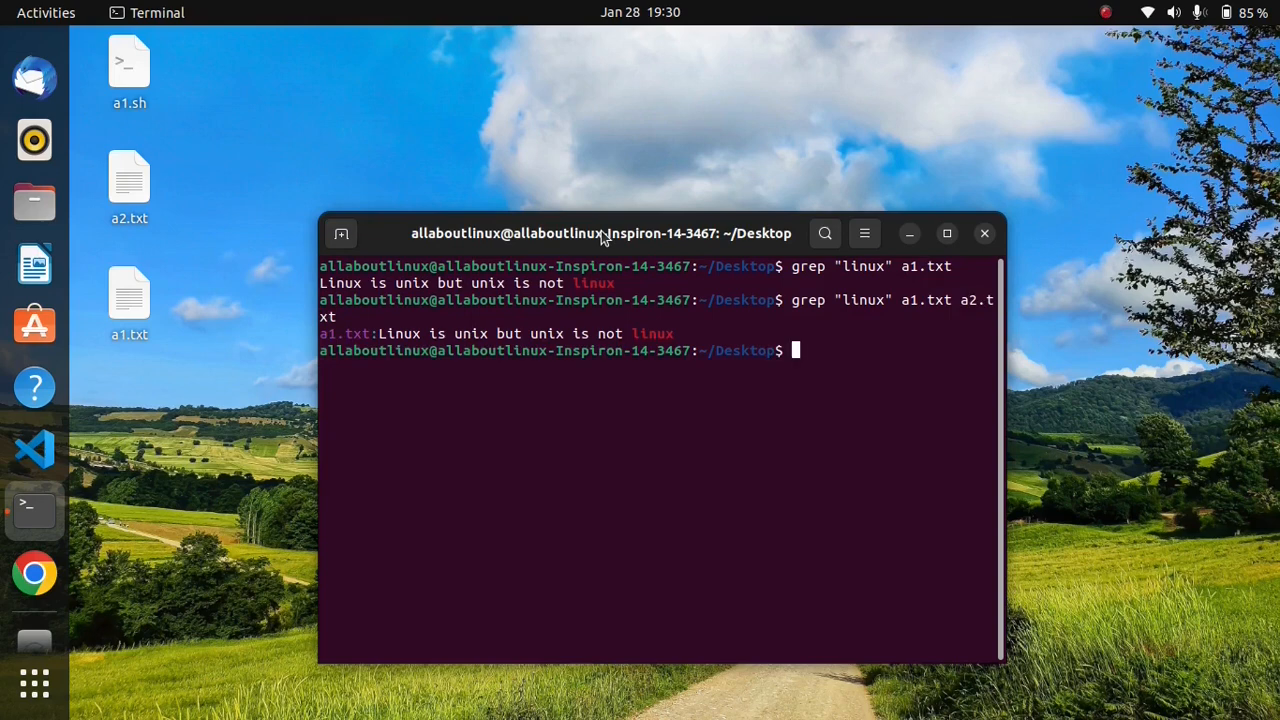
Step: Rerun the grep search on both files with the -n option to show line numbers
{"action": "key", "text": "Up"}
{"action": "key", "text": "Left"}
{"action": "key", "text": "Left"}
{"action": "key", "text": "Left"}
{"action": "key", "text": "Left"}
{"action": "key", "text": "Left"}
{"action": "key", "text": "Left"}
{"action": "key", "text": "Left"}
{"action": "key", "text": "Left"}
{"action": "key", "text": "Left"}
{"action": "key", "text": "Left"}
{"action": "key", "text": "Left"}
{"action": "key", "text": "Left"}
{"action": "key", "text": "Left"}
{"action": "key", "text": "Left"}
{"action": "key", "text": "Left"}
{"action": "key", "text": "Left"}
{"action": "key", "text": "Left"}
{"action": "key", "text": "Left"}
{"action": "key", "text": "Left"}
{"action": "key", "text": "Left"}
{"action": "key", "text": "Left"}
{"action": "key", "text": "Left"}
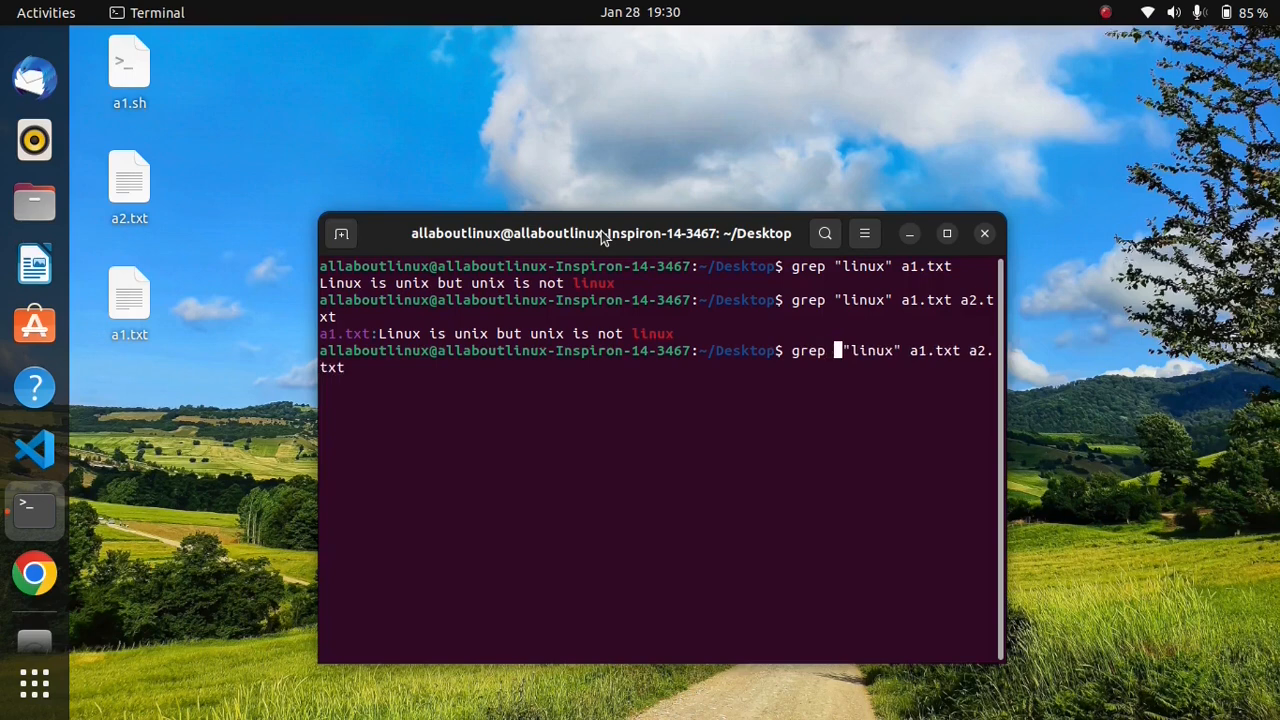
{"action": "type", "text": "-n"}
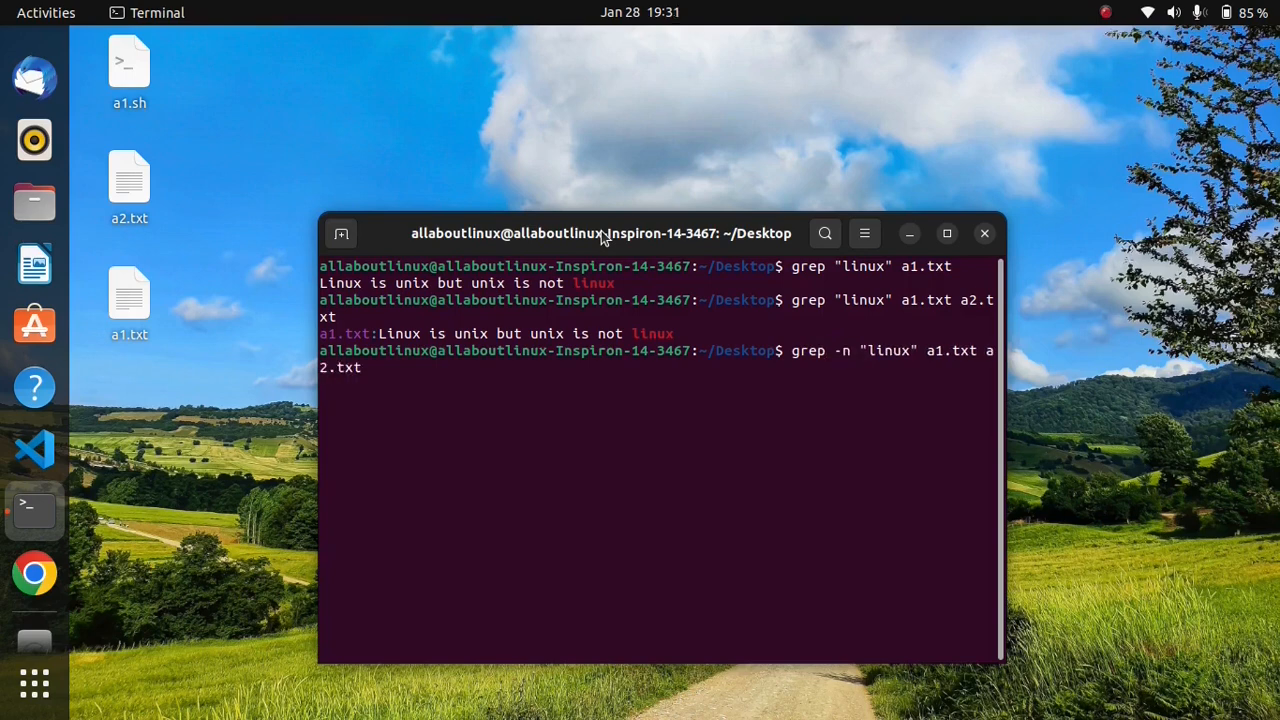
{"action": "key", "text": "Return"}
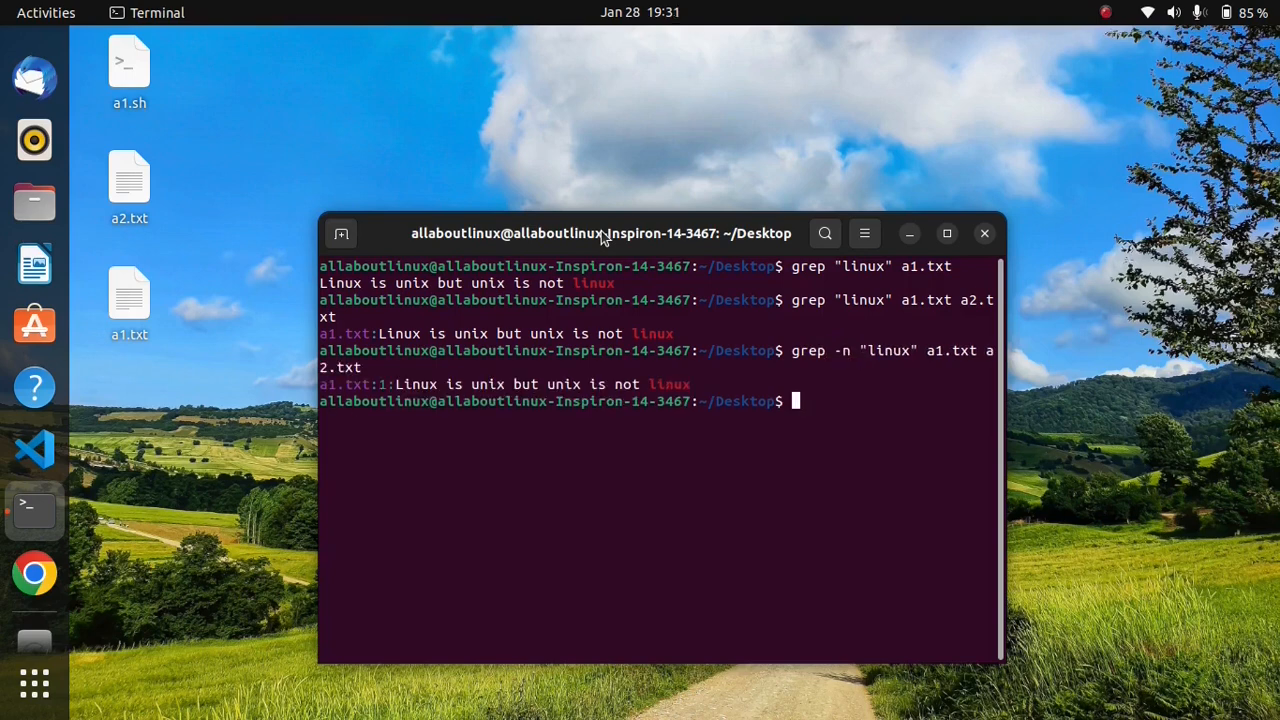
Step: Rerun the numbered grep search on both files with the -i option added to ignore case
{"action": "key", "text": "Up"}
{"action": "key", "text": "ctrl+Left"}
{"action": "key", "text": "ctrl+Left"}
{"action": "key", "text": "ctrl+Left"}
{"action": "key", "text": "ctrl+Left"}
{"action": "key", "text": "ctrl+Left"}
{"action": "key", "text": "Left"}
{"action": "key", "text": "Left"}
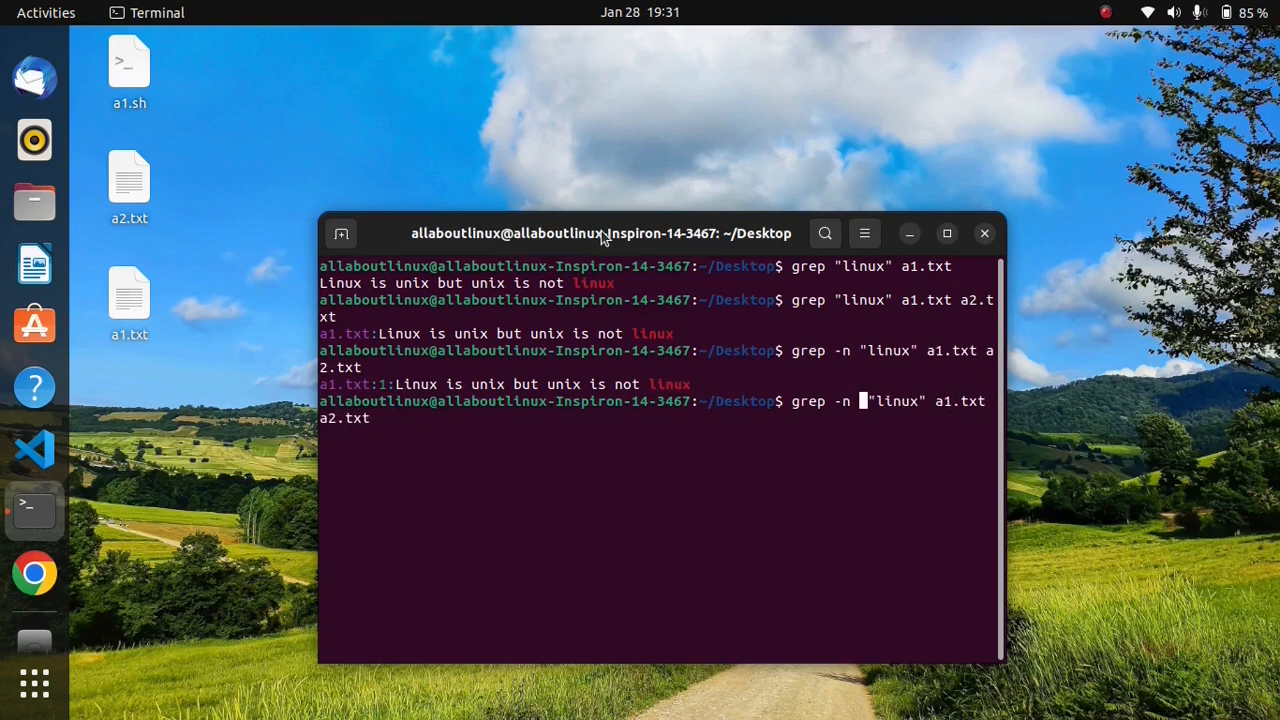
{"action": "type", "text": "-i"}
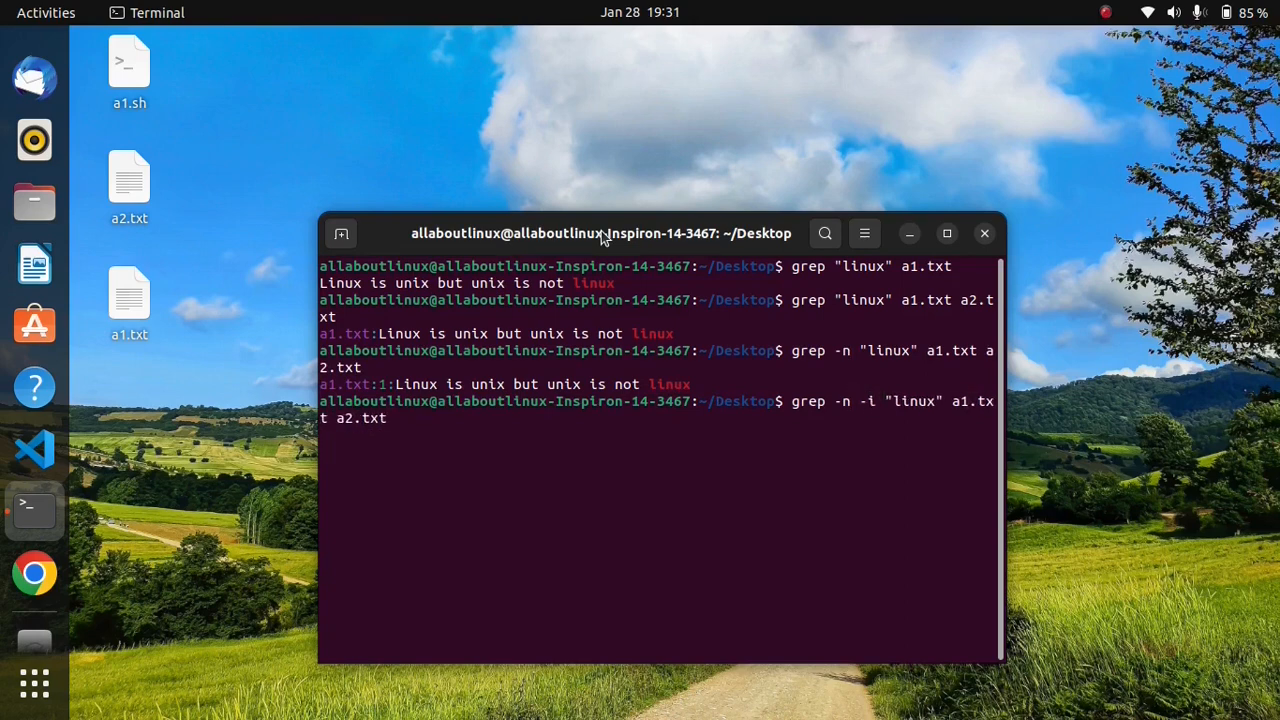
{"action": "key", "text": "Return"}
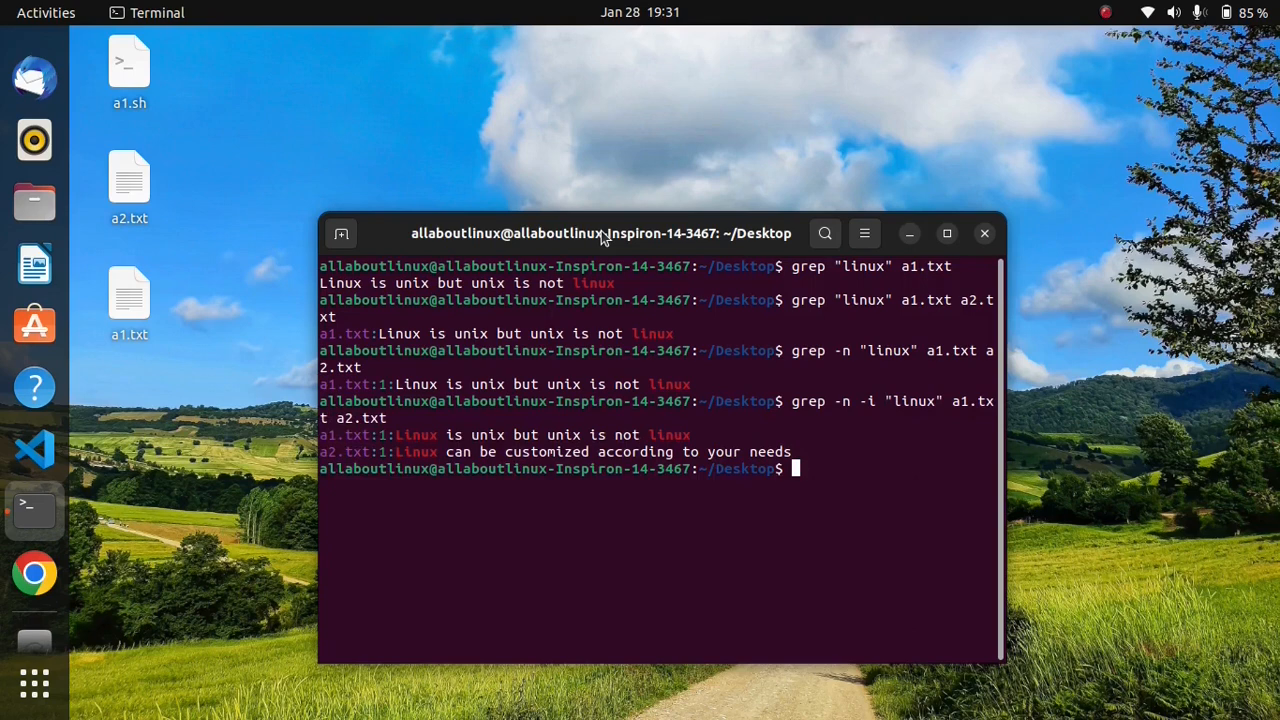
Step: Rerun the case-insensitive grep search on both files with -v in place of -n to invert the match
{"action": "key", "text": "Up"}
{"action": "key", "text": "ctrl+Left"}
{"action": "key", "text": "ctrl+Left"}
{"action": "key", "text": "ctrl+Left"}
{"action": "key", "text": "ctrl+Left"}
{"action": "key", "text": "ctrl+Left"}
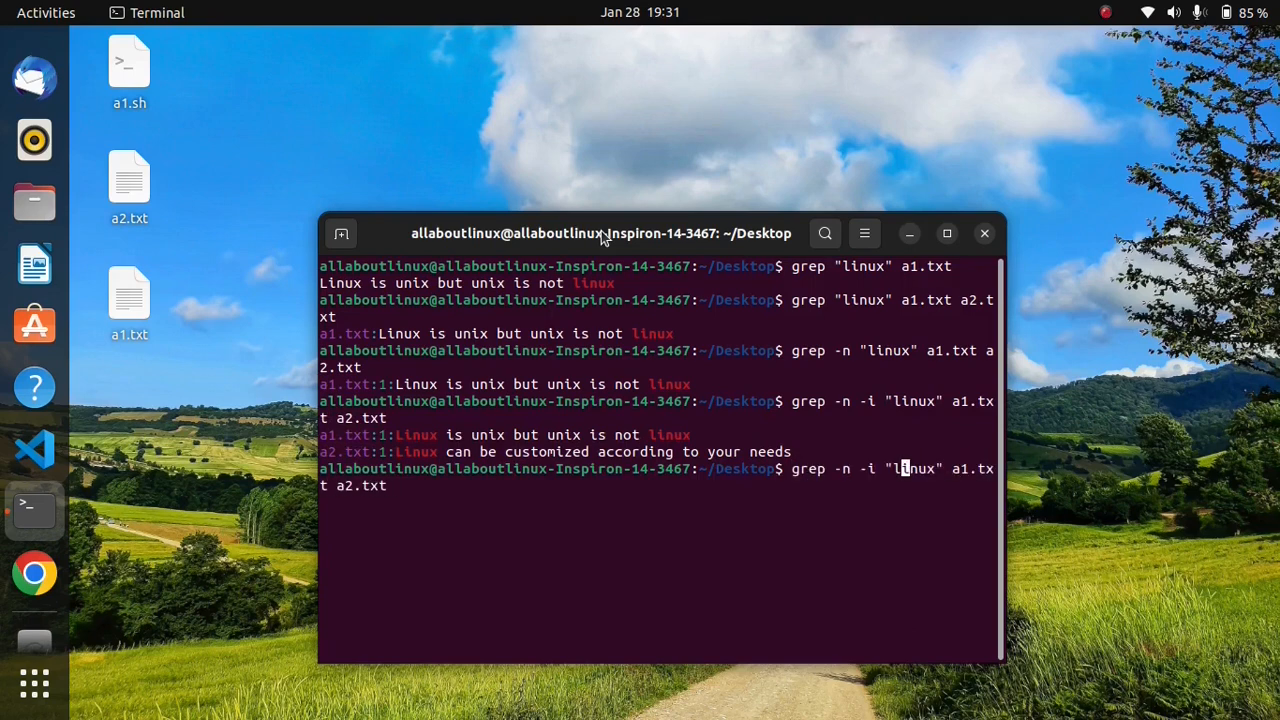
{"action": "key", "text": "Left"}
{"action": "key", "text": "Left"}
{"action": "key", "text": "Left"}
{"action": "key", "text": "Left"}
{"action": "key", "text": "Left"}
{"action": "key", "text": "BackSpace"}
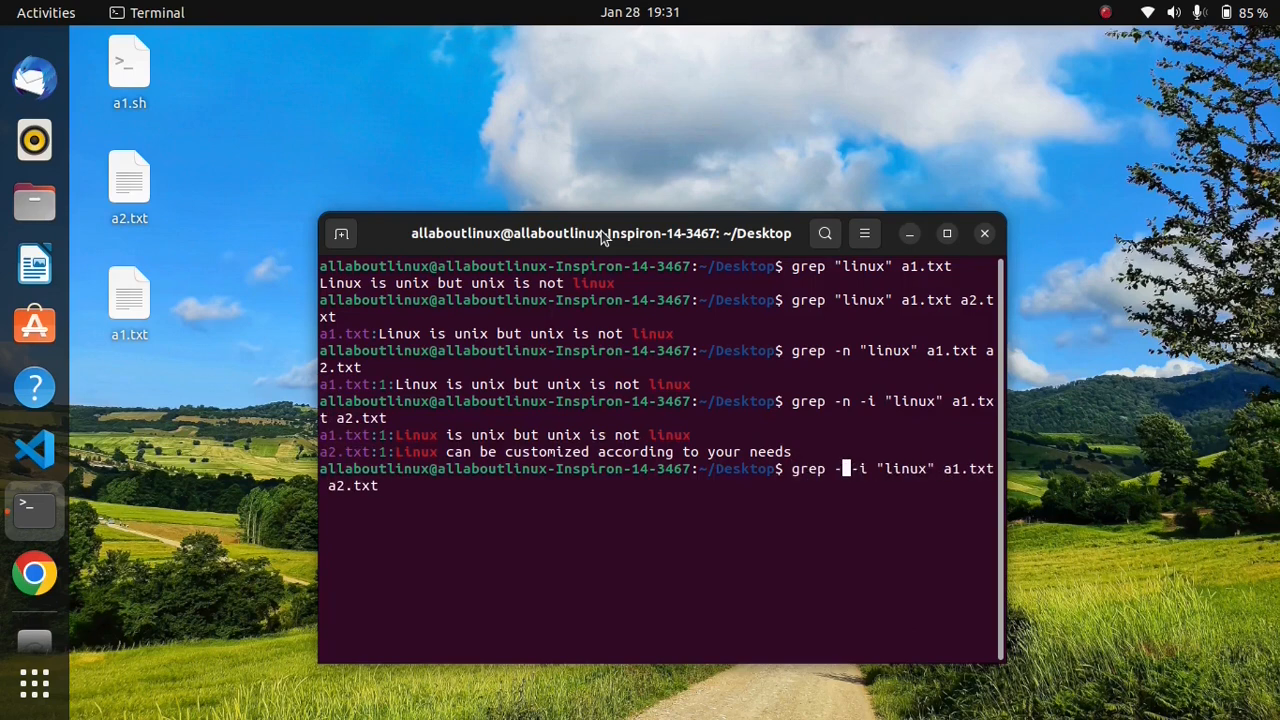
{"action": "type", "text": "v"}
{"action": "key", "text": "Return"}
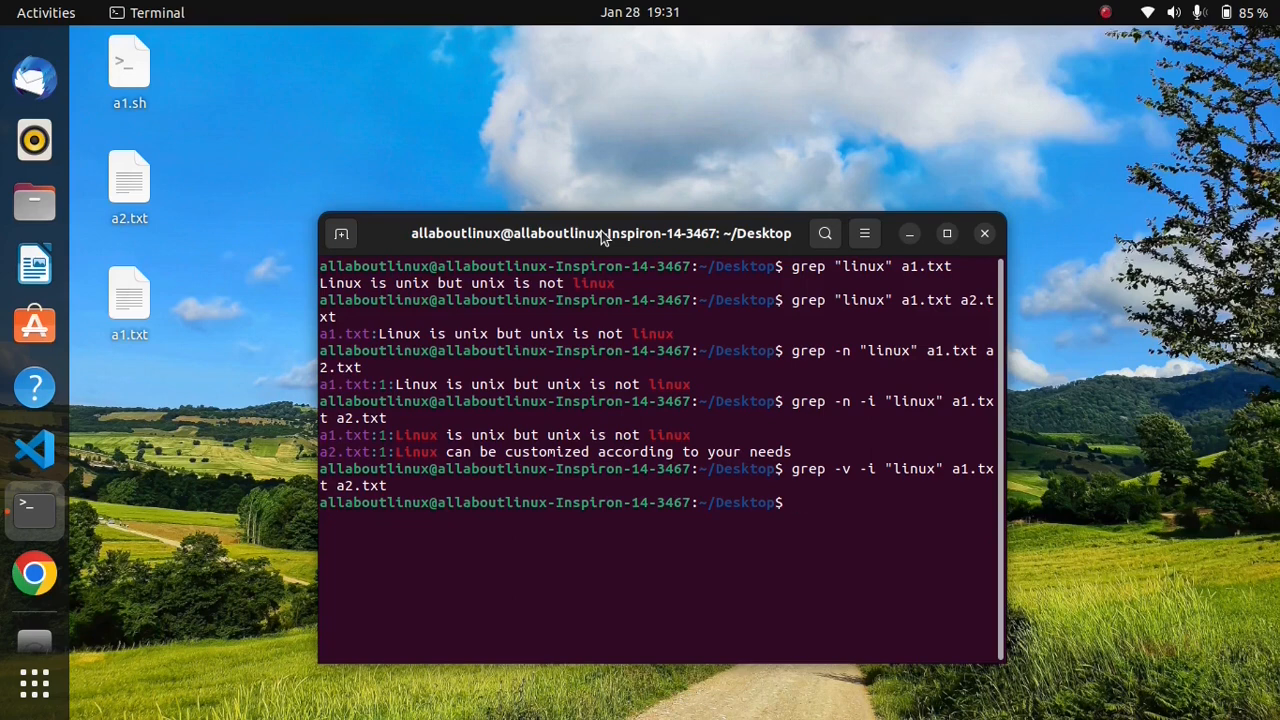
{"action": "type", "text": "history"}
{"action": "key", "text": "BackSpace"}
{"action": "key", "text": "BackSpace"}
{"action": "key", "text": "BackSpace"}
{"action": "key", "text": "BackSpace"}
{"action": "key", "text": "BackSpace"}
{"action": "key", "text": "BackSpace"}
{"action": "key", "text": "BackSpace"}
Step: Close the terminal and bring up the system Settings window
{"action": "left_click", "coordinate": [986, 236]}
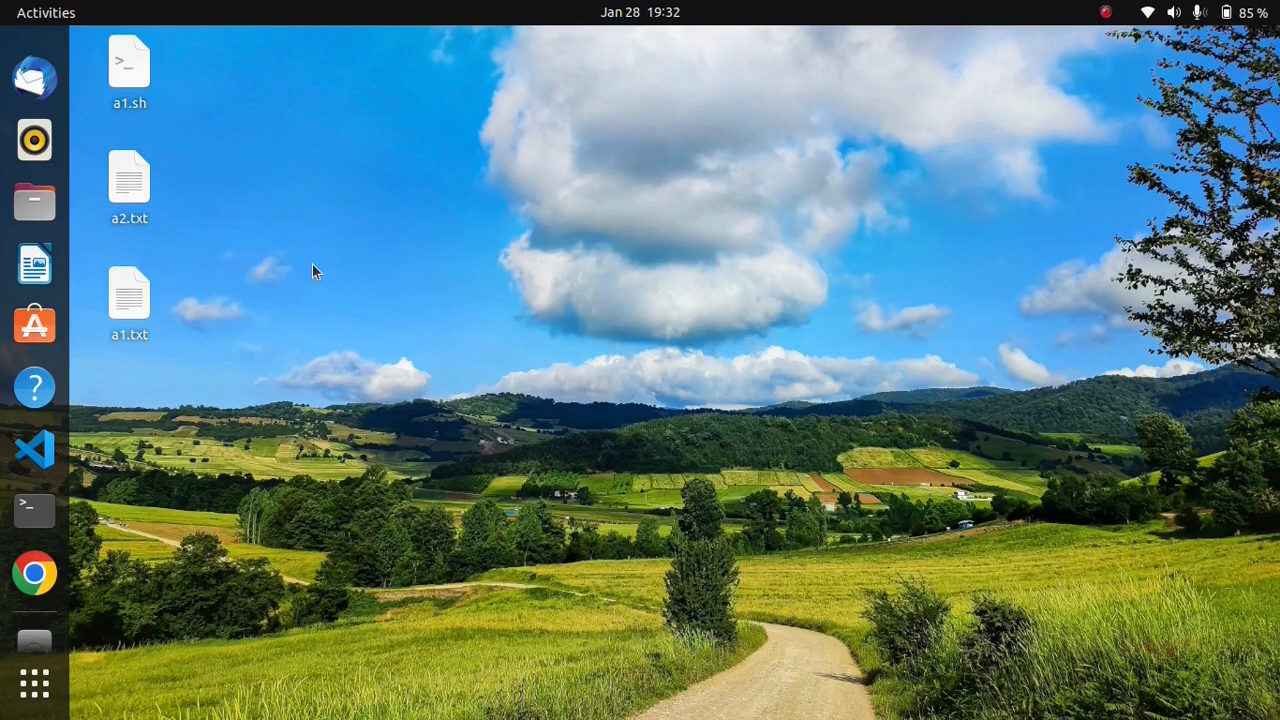
{"action": "left_click", "coordinate": [1260, 13]}
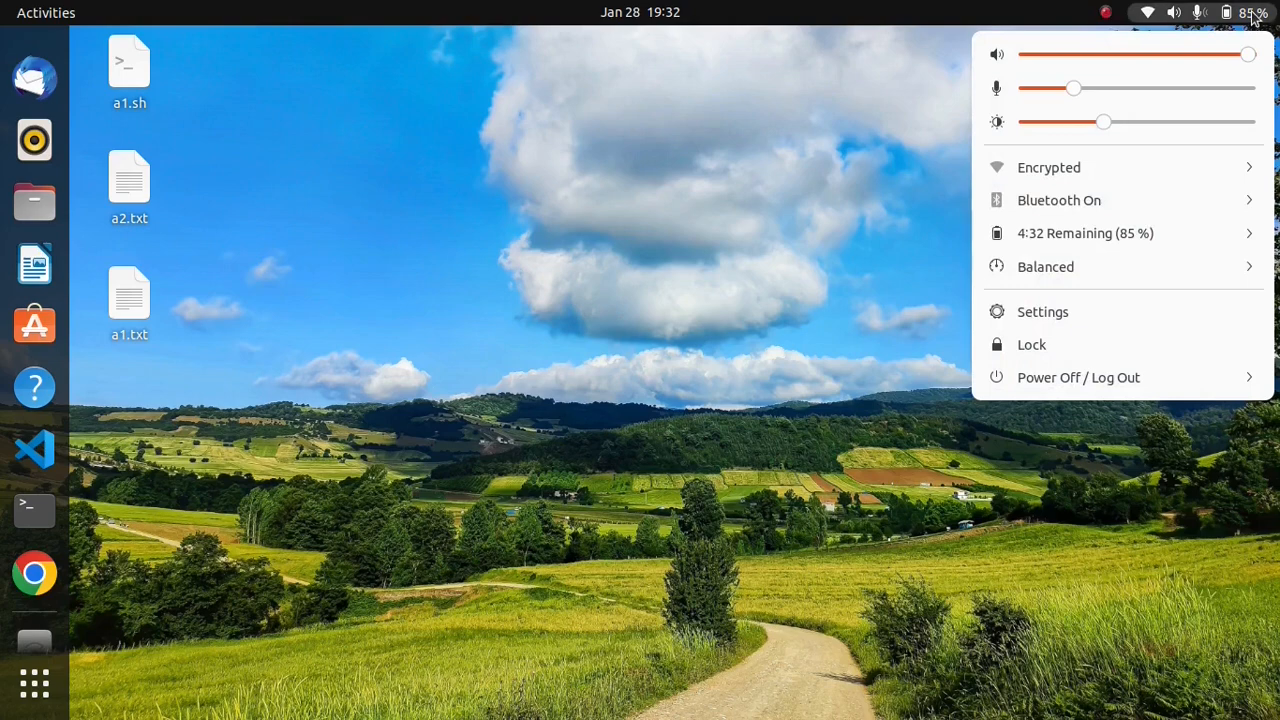
{"action": "left_click", "coordinate": [1106, 305]}
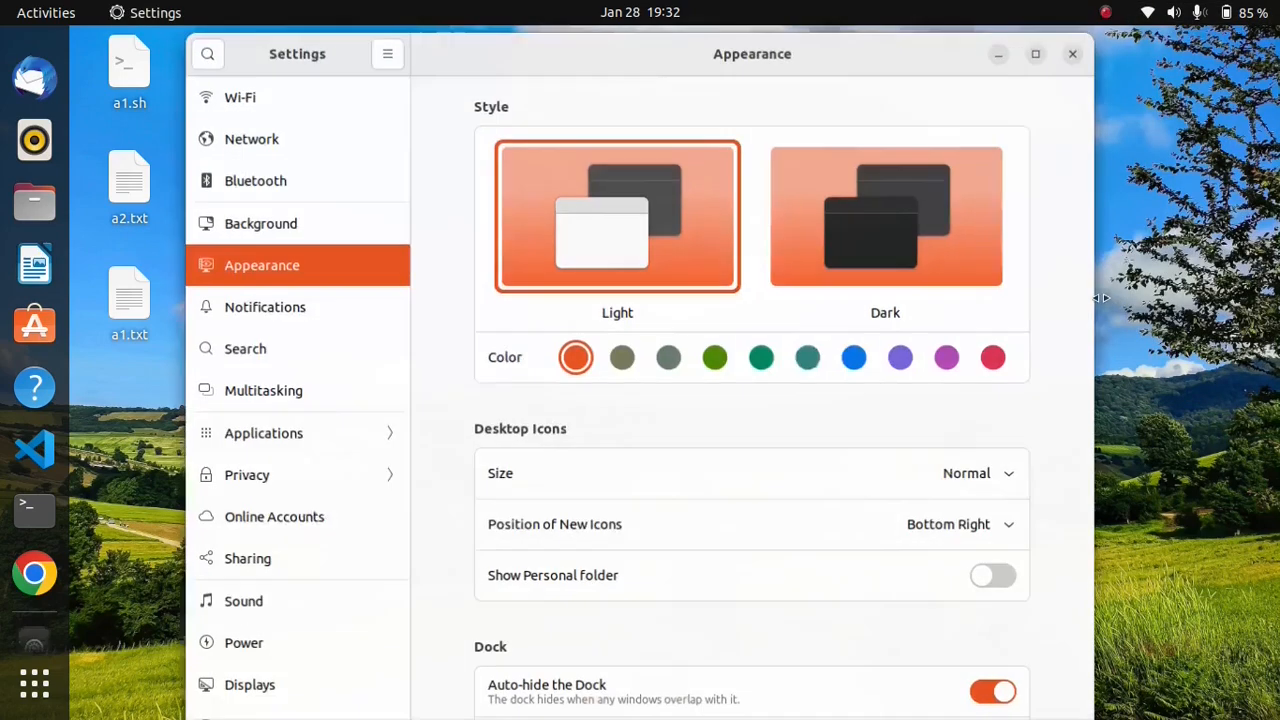
{"action": "left_click", "coordinate": [1000, 48]}
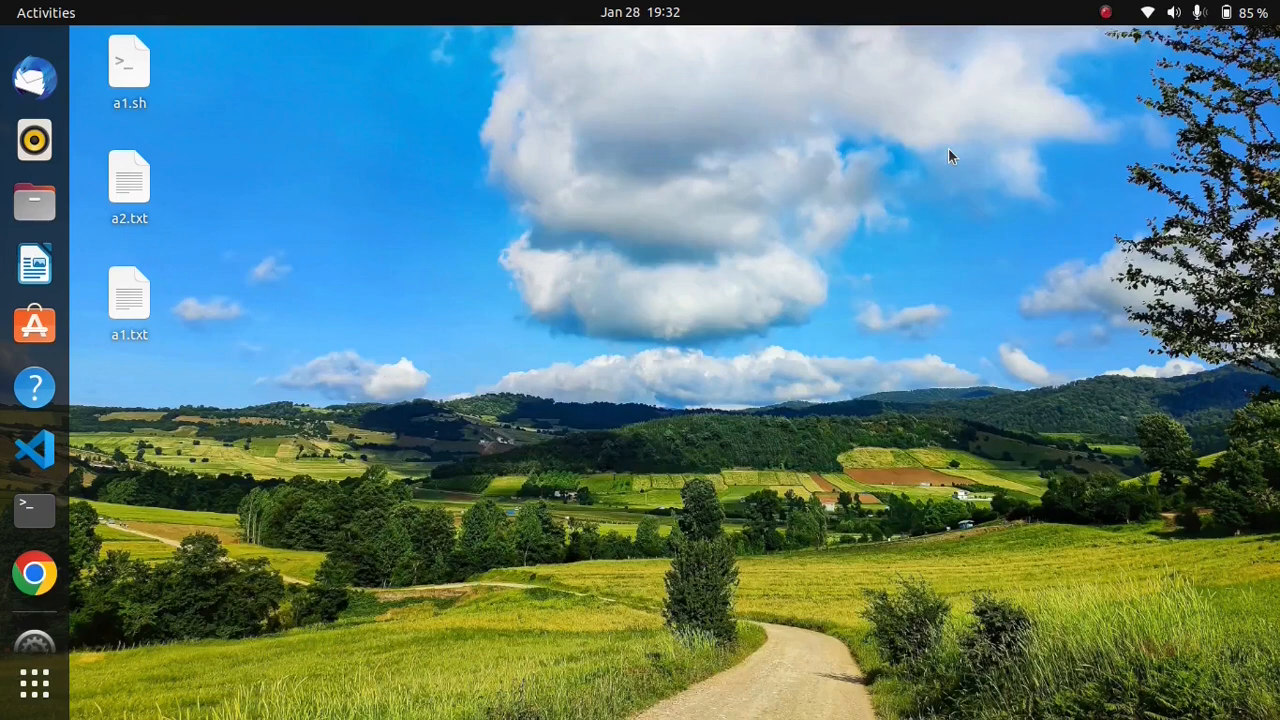
{"action": "key", "text": "alt+Tab"}
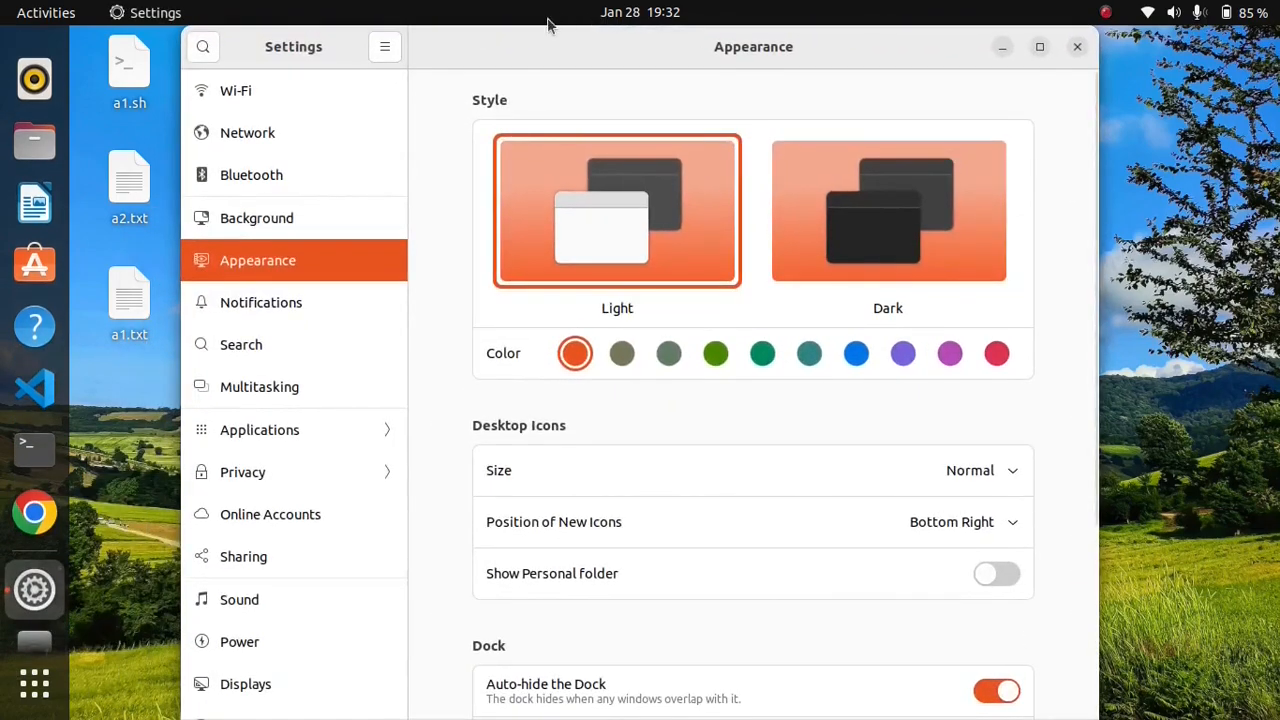
Step: Open the Keyboard settings and bring up the list for viewing and customizing keyboard shortcuts
{"action": "left_click_drag", "start_coordinate": [403, 209], "coordinate": [474, 575]}
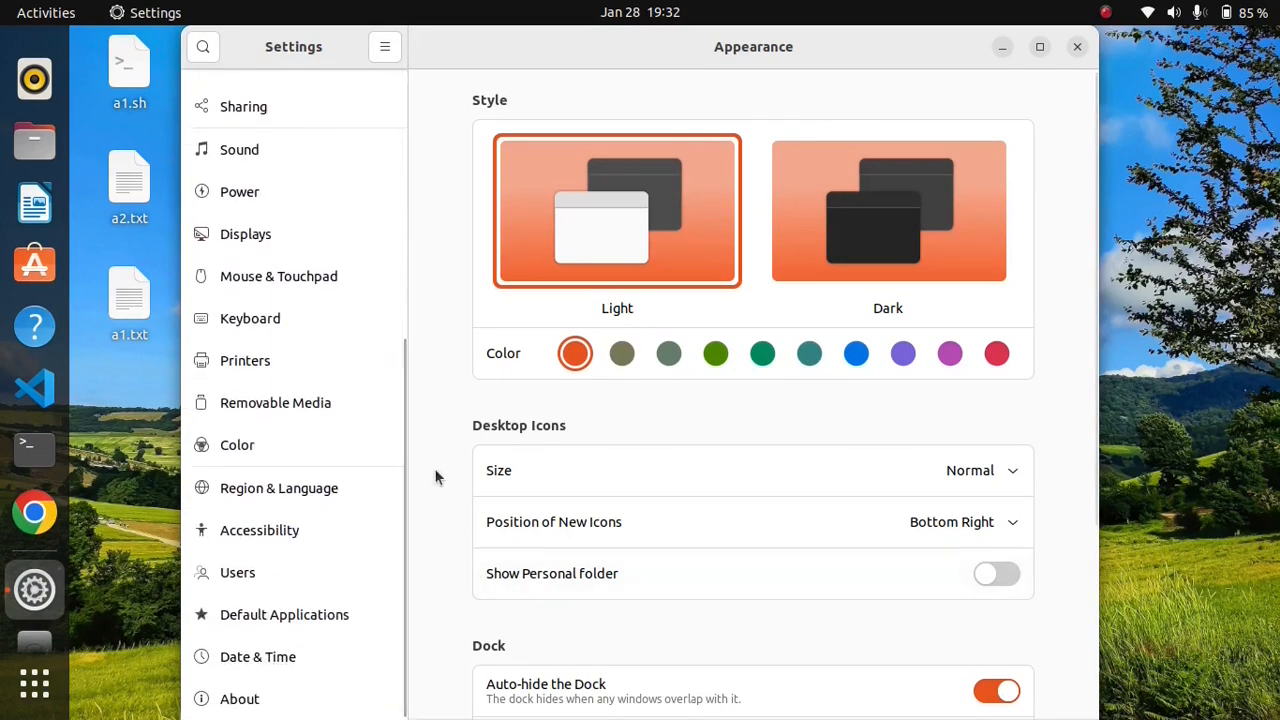
{"action": "left_click", "coordinate": [272, 318]}
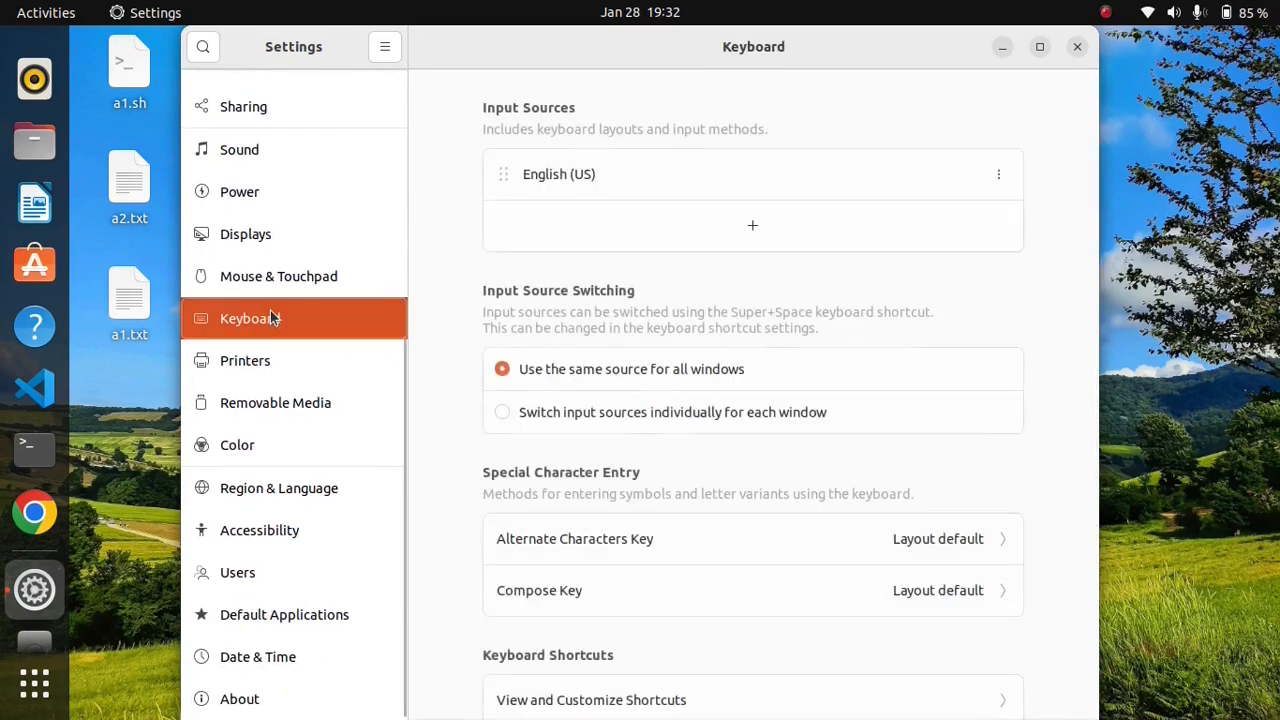
{"action": "scroll", "coordinate": [1090, 370], "scroll_direction": "down", "scroll_amount": 2}
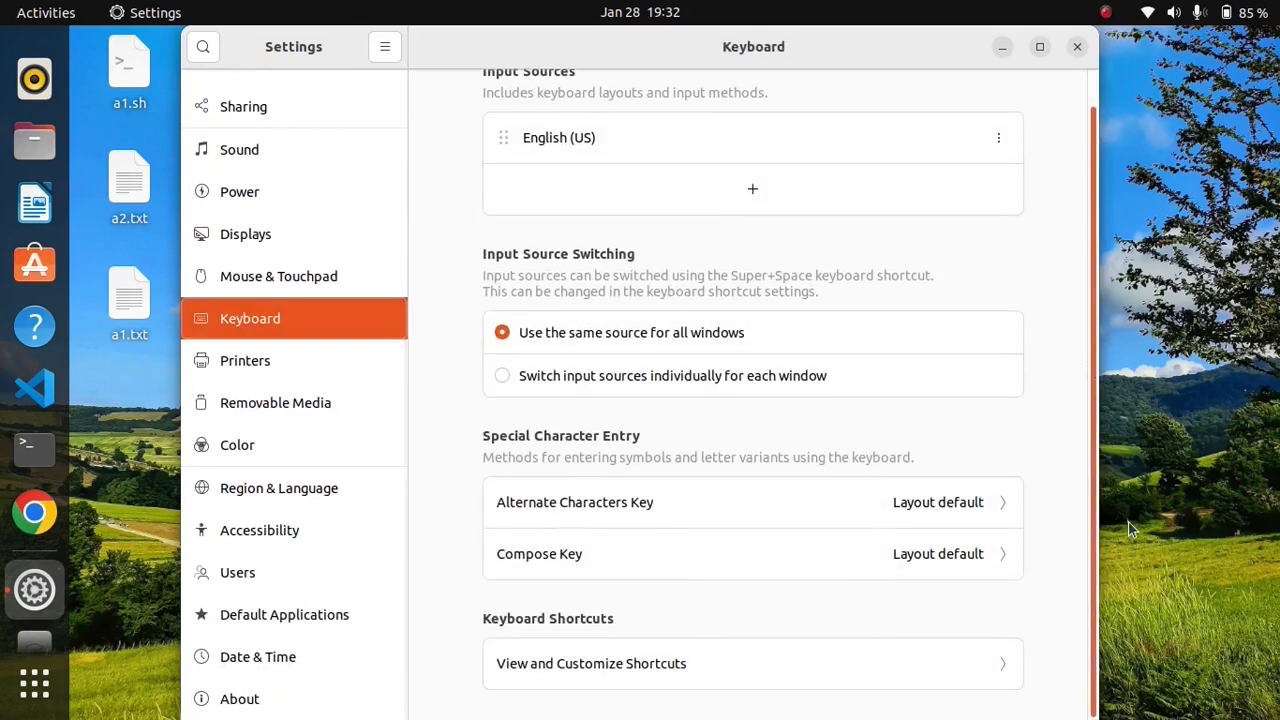
{"action": "left_click", "coordinate": [626, 658]}
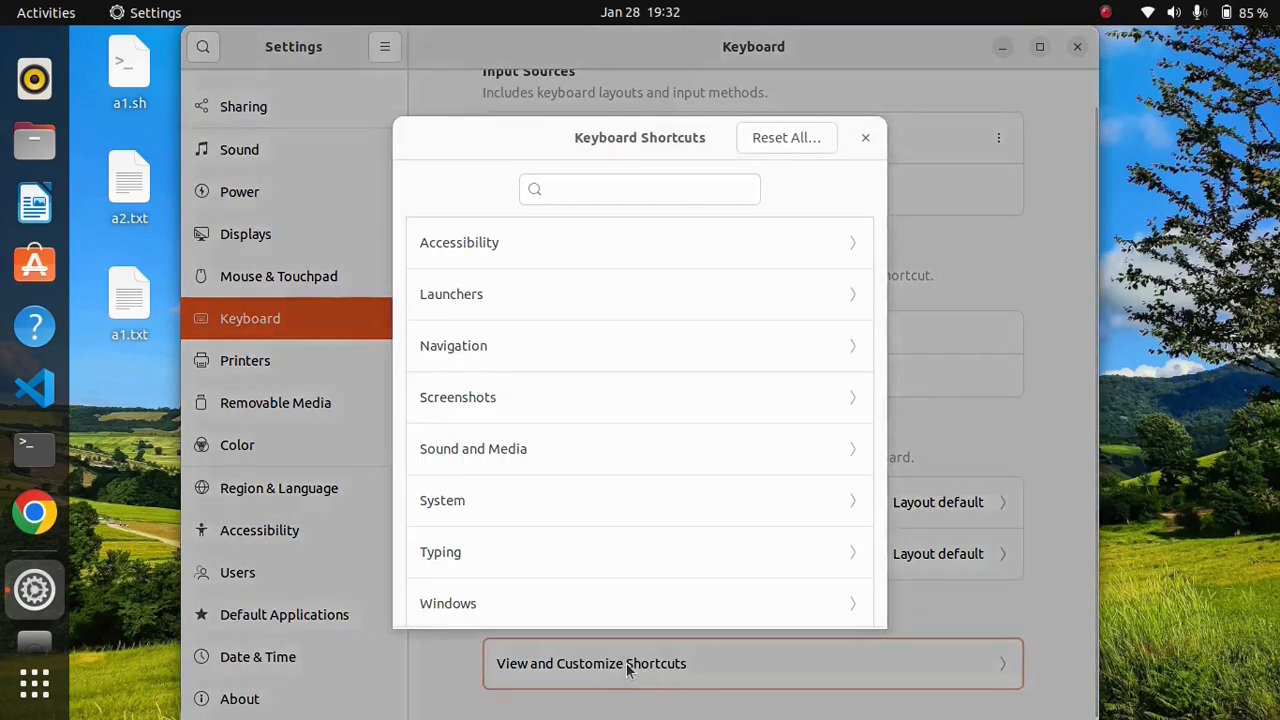
Step: Look through the shortcuts assigned in the Accessibility, System and Typing categories
{"action": "left_click", "coordinate": [505, 258]}
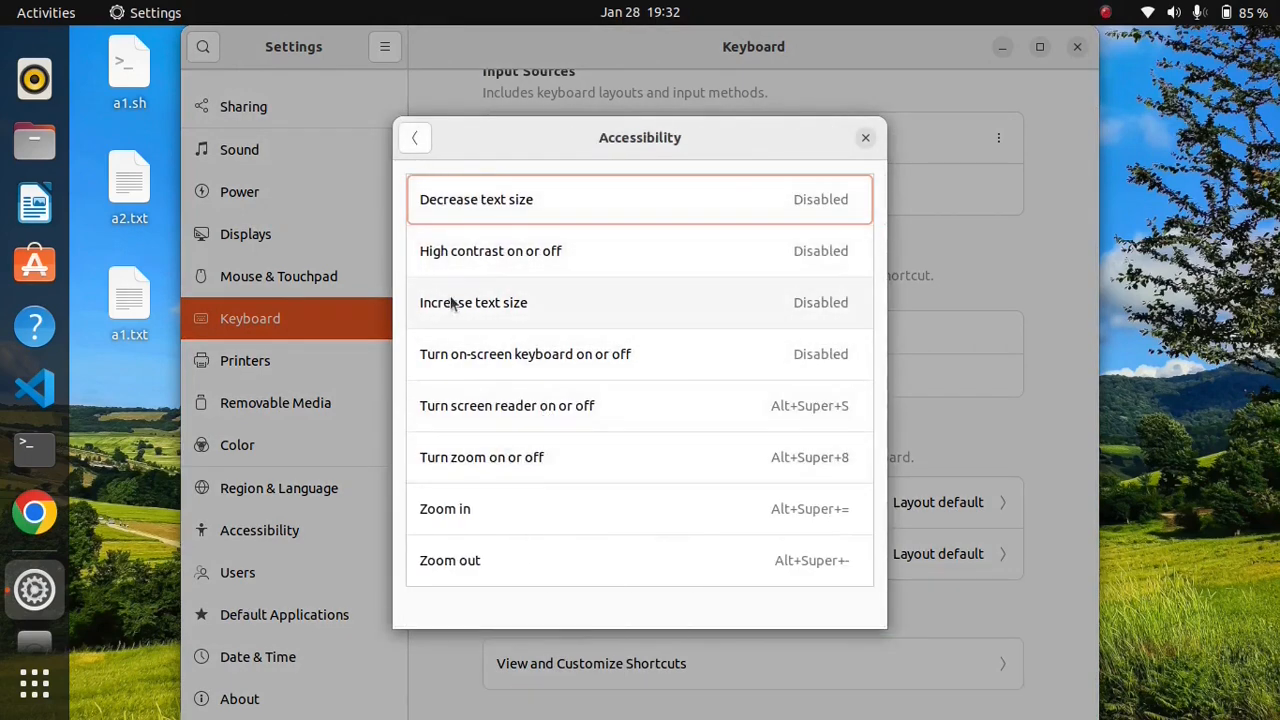
{"action": "left_click", "coordinate": [416, 137]}
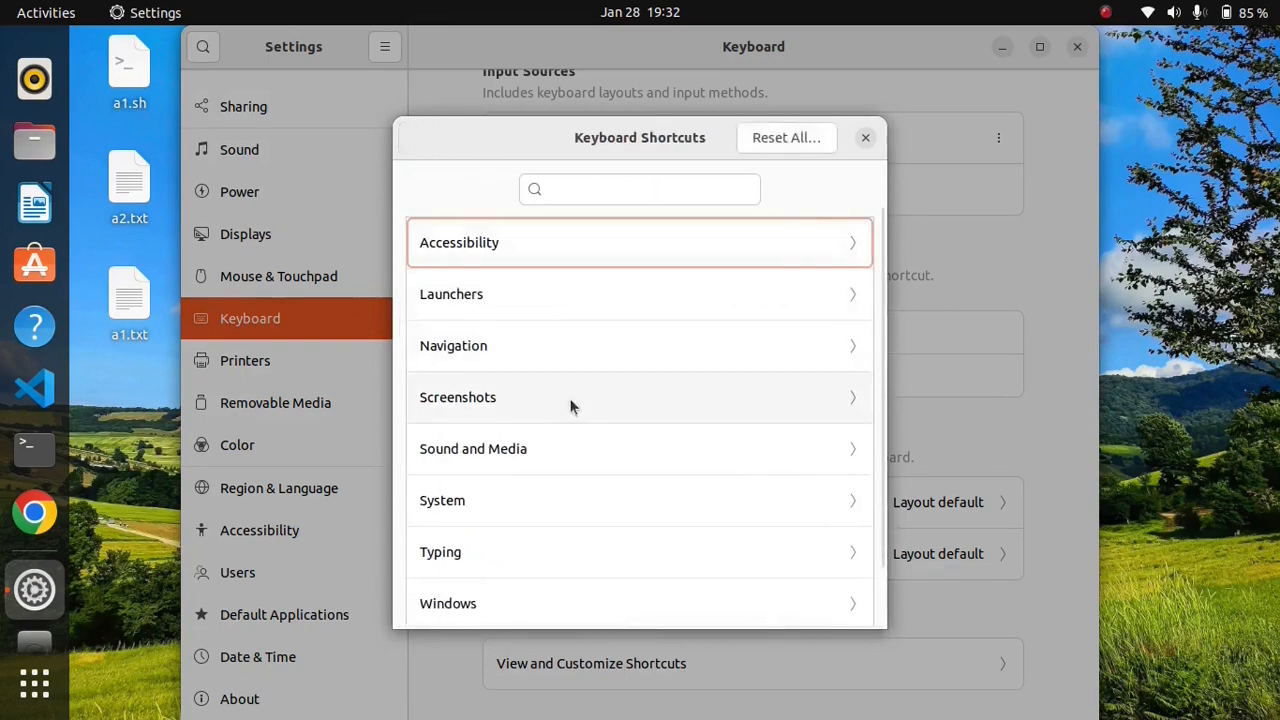
{"action": "left_click", "coordinate": [526, 515]}
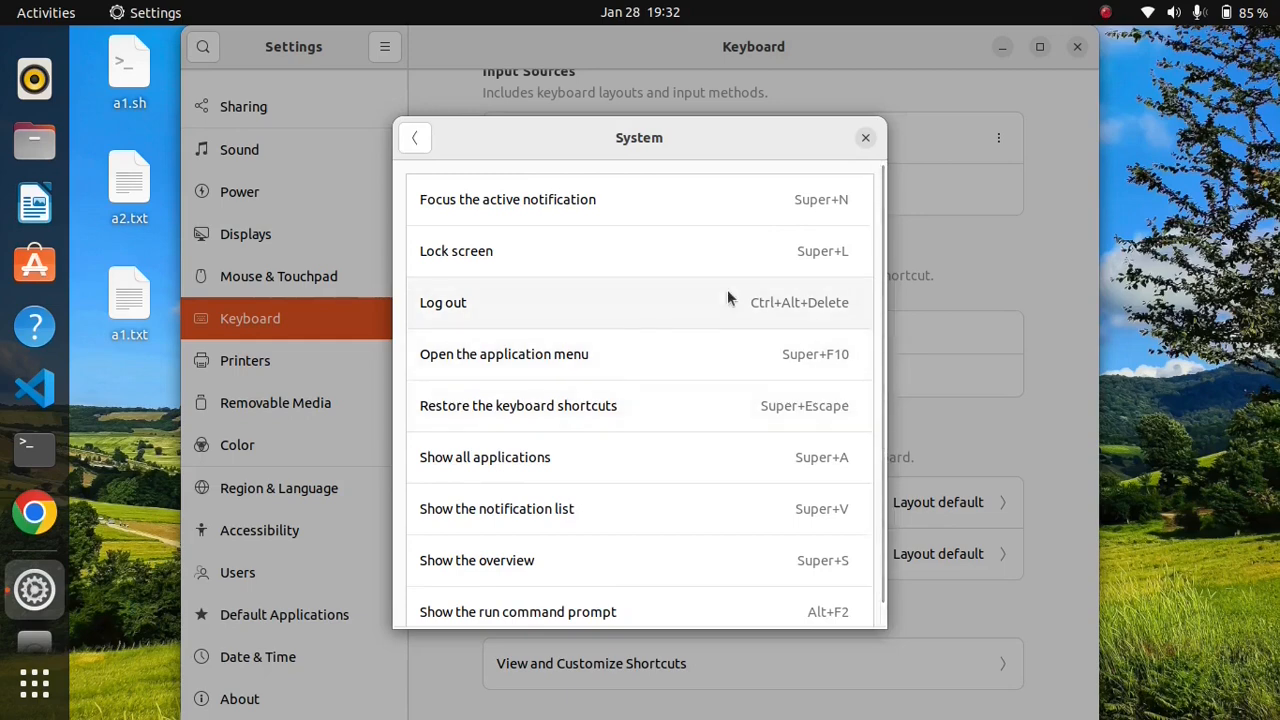
{"action": "left_click", "coordinate": [413, 143]}
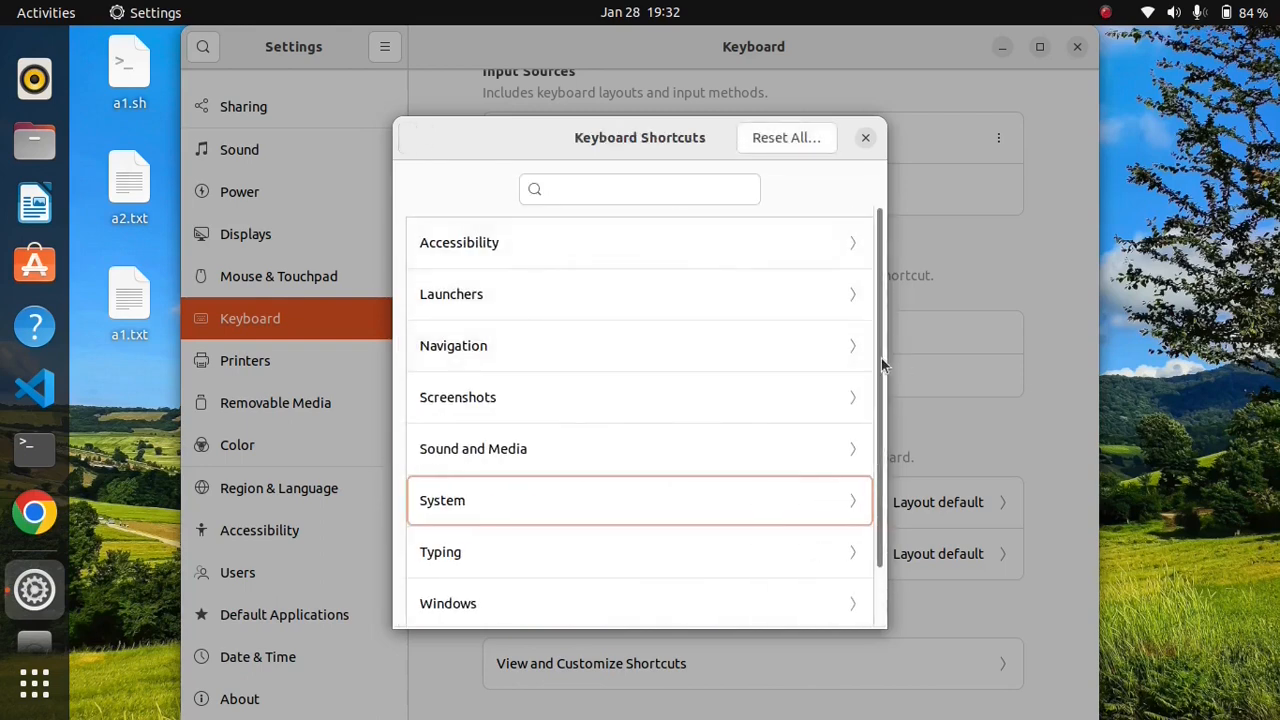
{"action": "left_click_drag", "start_coordinate": [880, 363], "coordinate": [882, 488]}
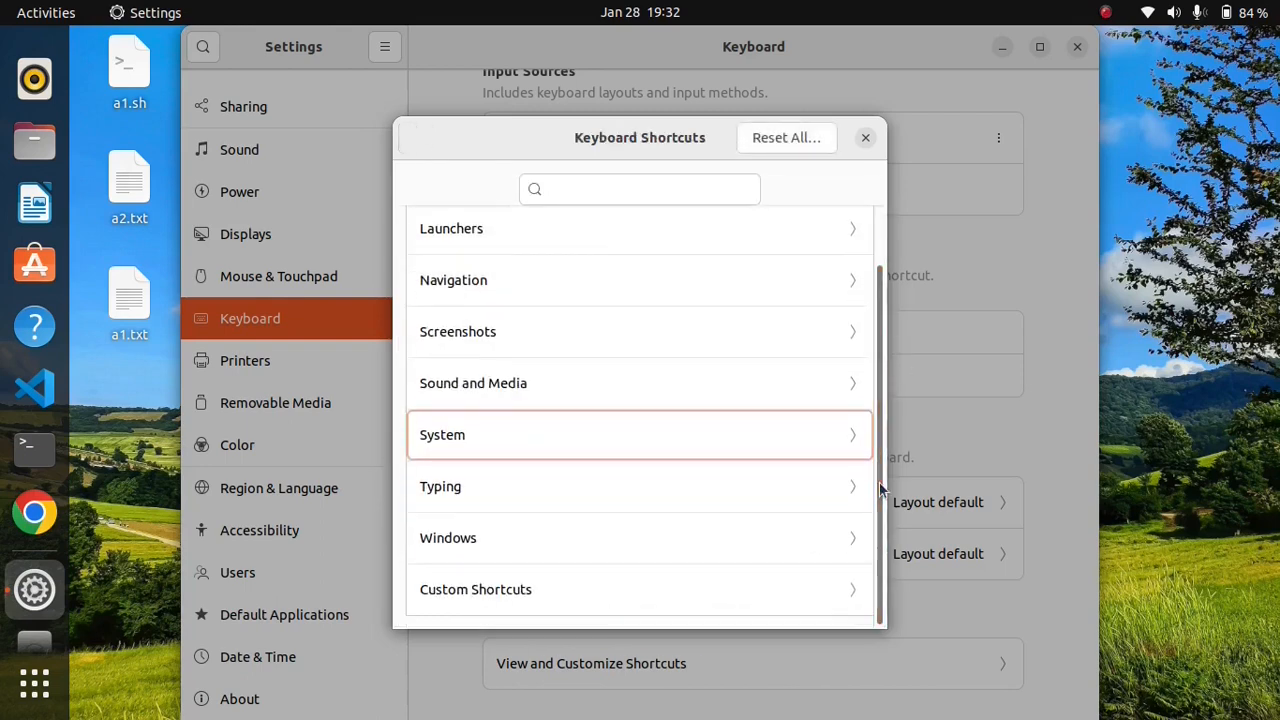
{"action": "left_click", "coordinate": [513, 485]}
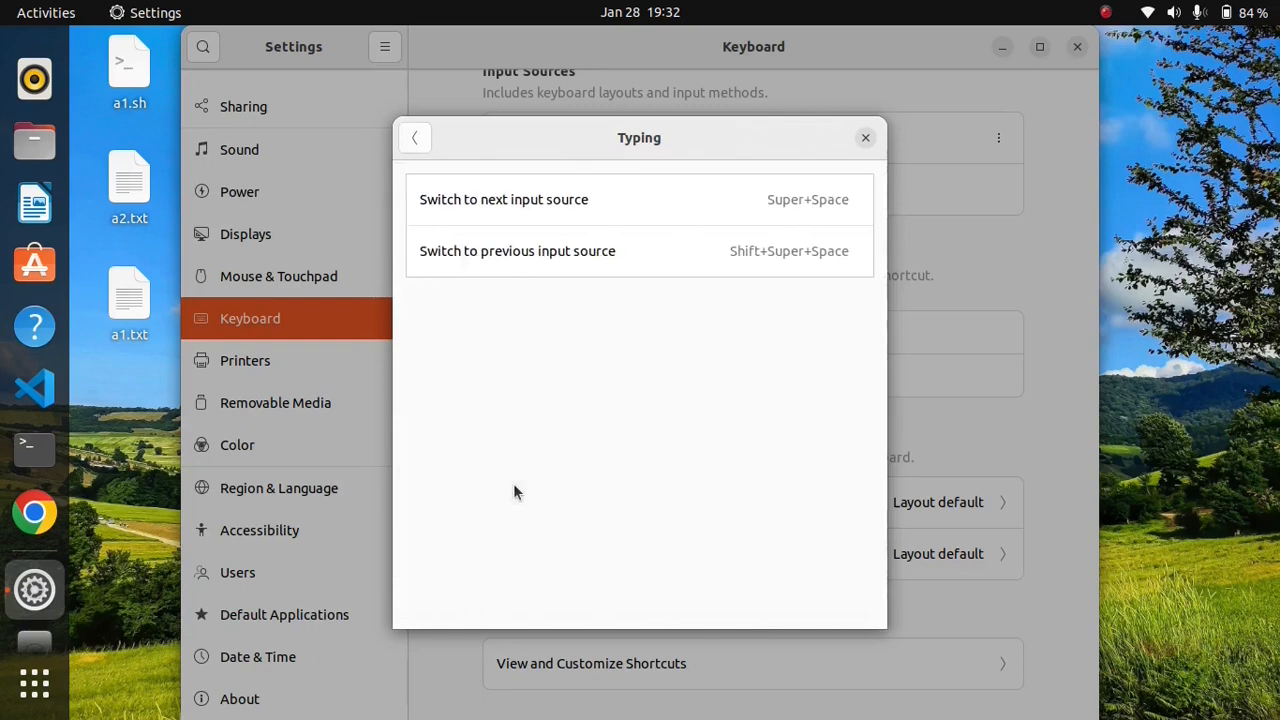
{"action": "left_click", "coordinate": [418, 138]}
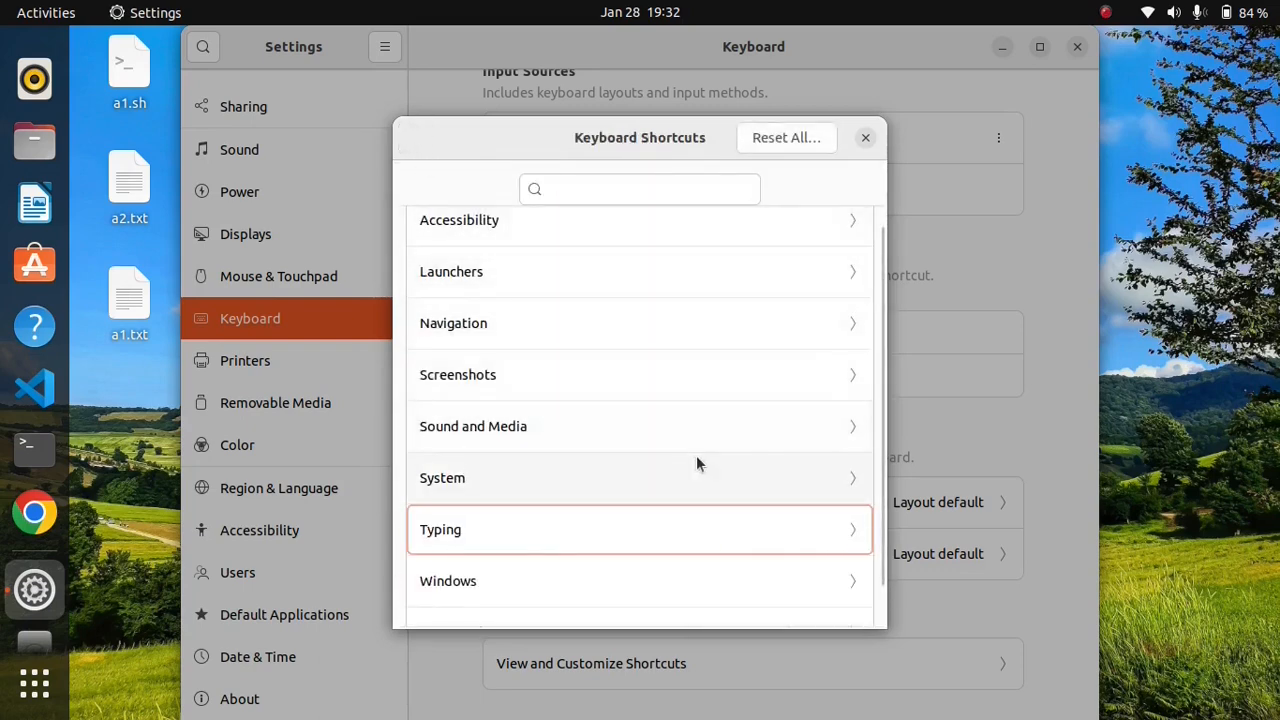
Step: Add a custom keyboard shortcut named Firefox that runs the command firefox, with F2 assigned to it
{"action": "scroll", "coordinate": [865, 418], "scroll_direction": "down", "scroll_amount": 1}
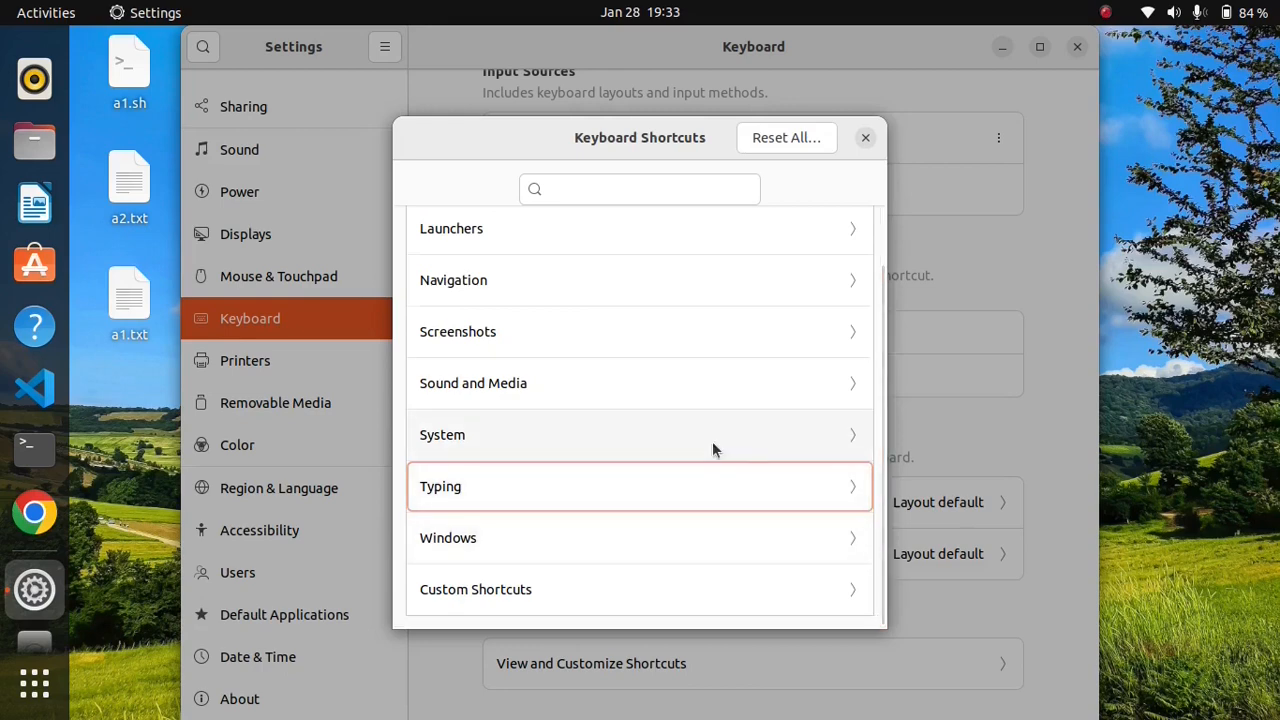
{"action": "left_click", "coordinate": [543, 591]}
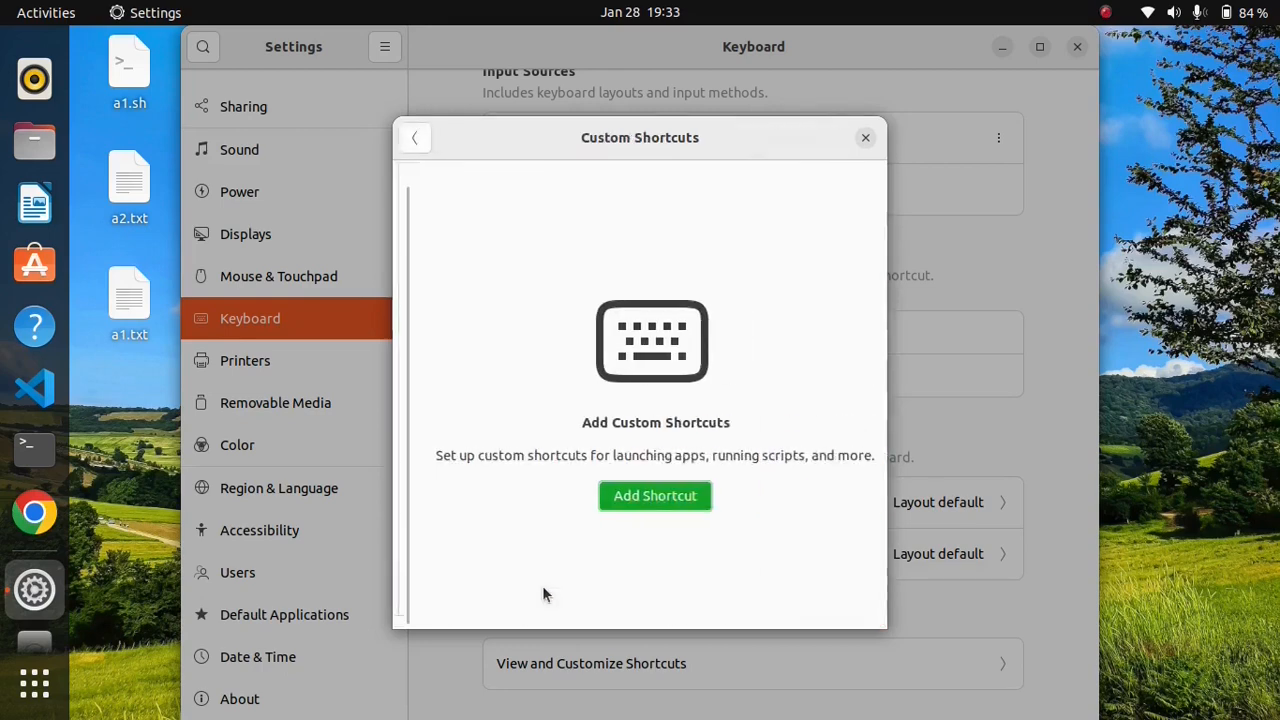
{"action": "left_click", "coordinate": [641, 498]}
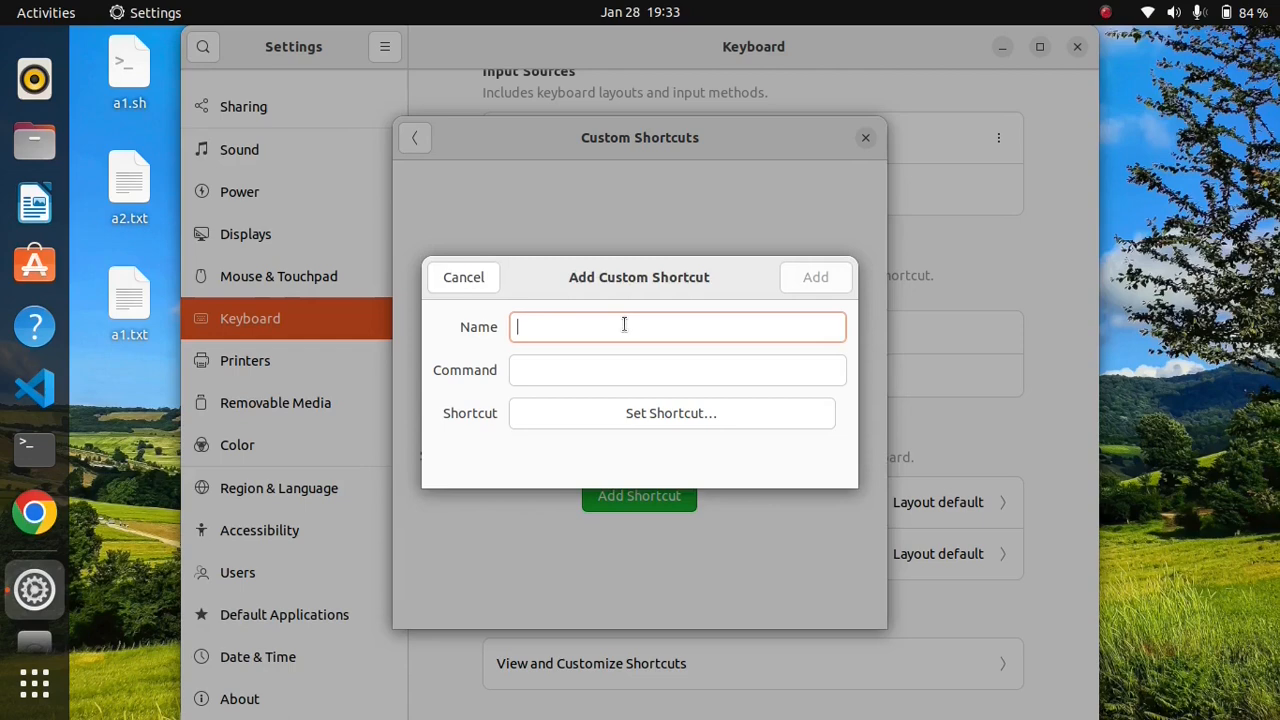
{"action": "type", "text": "Firefox"}
{"action": "left_click", "coordinate": [580, 371]}
{"action": "type", "text": "firefox"}
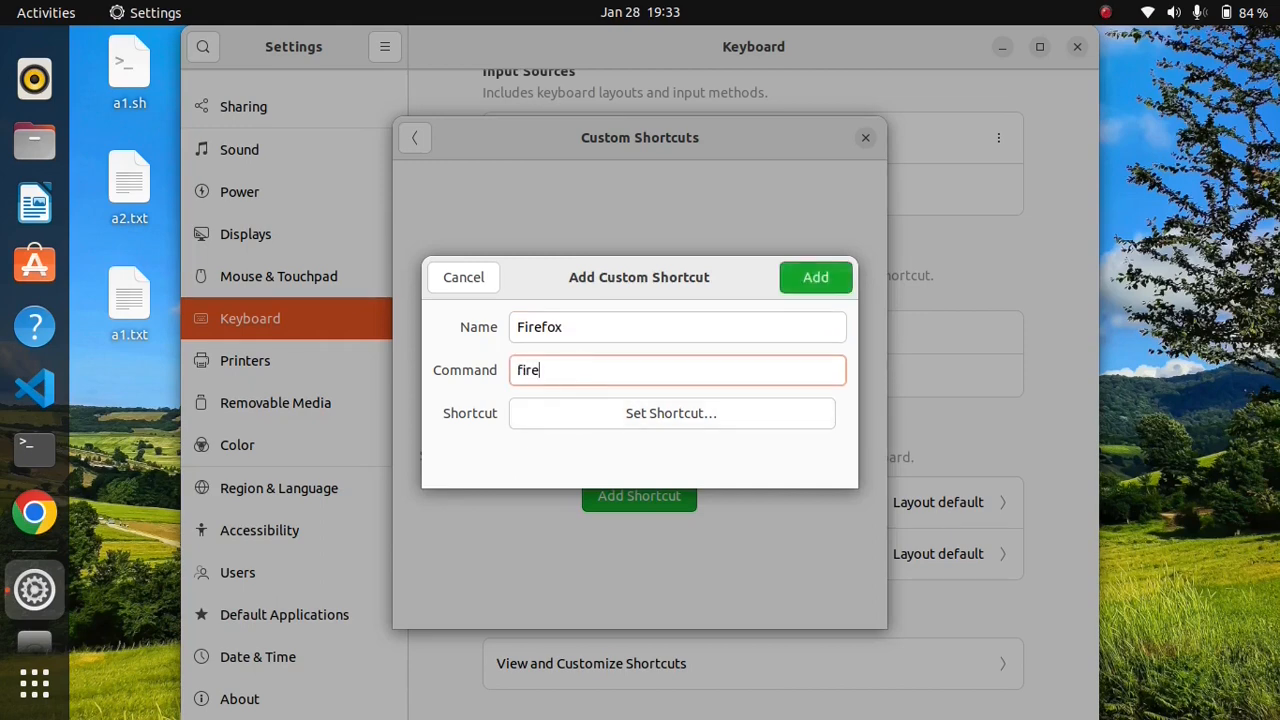
{"action": "left_click", "coordinate": [630, 410]}
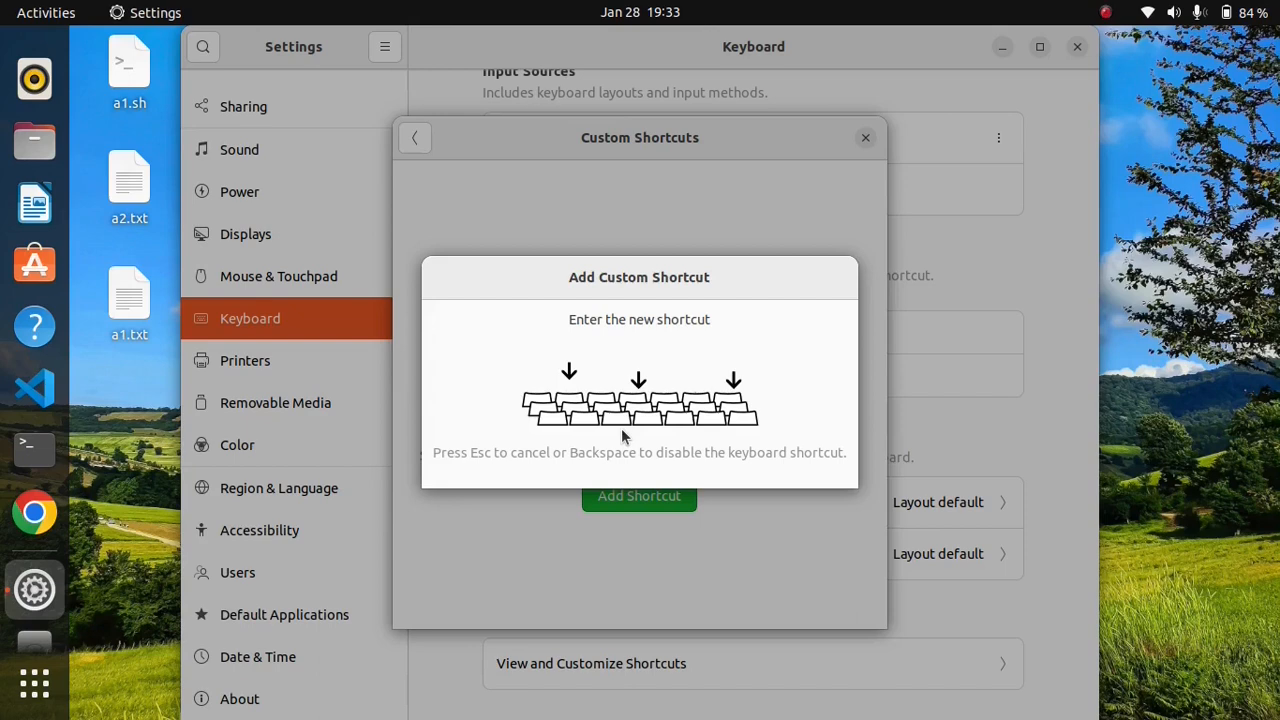
{"action": "key", "text": "F2"}
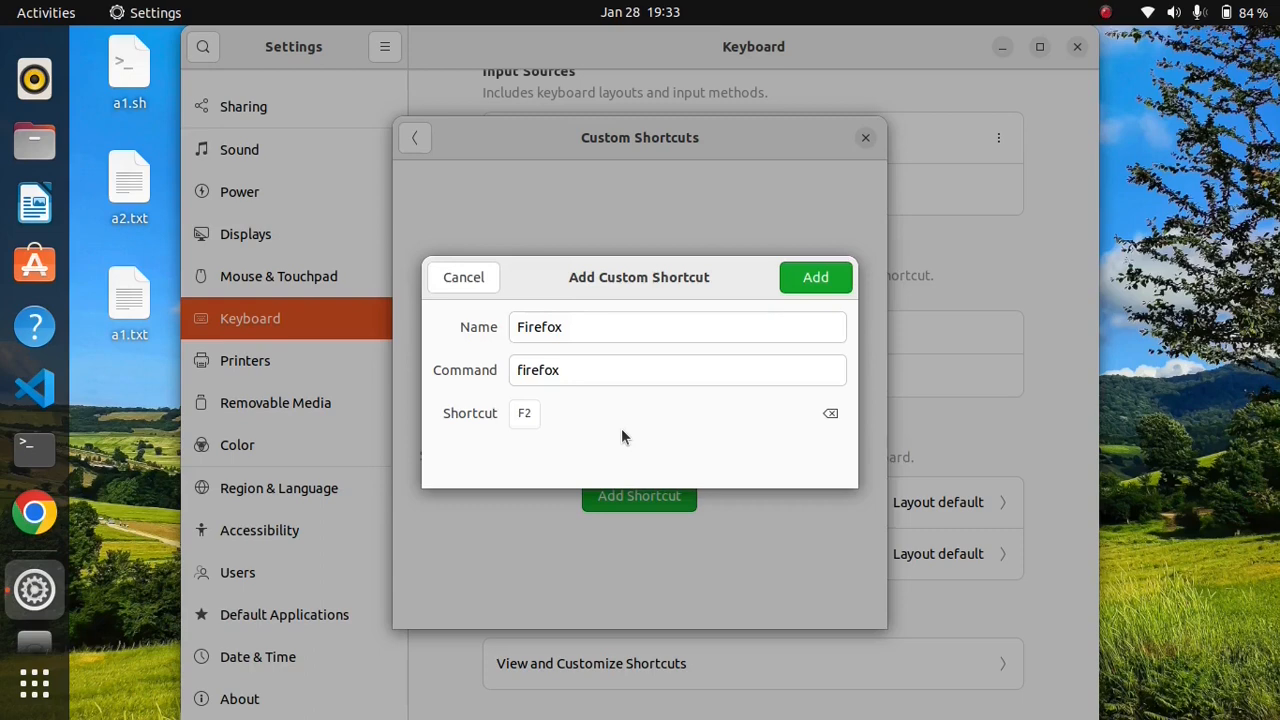
{"action": "left_click", "coordinate": [822, 278]}
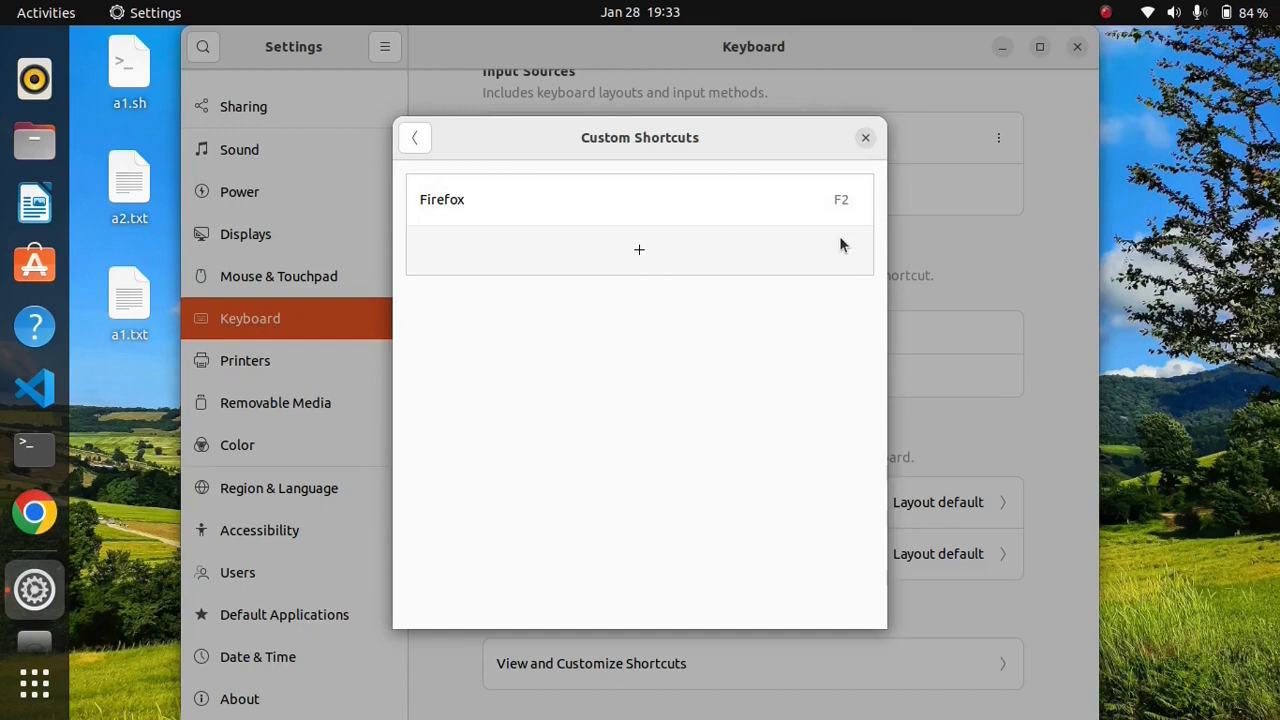
Step: Test the custom F2 shortcut twice, closing the launched Firefox window each time
{"action": "key", "text": "F2"}
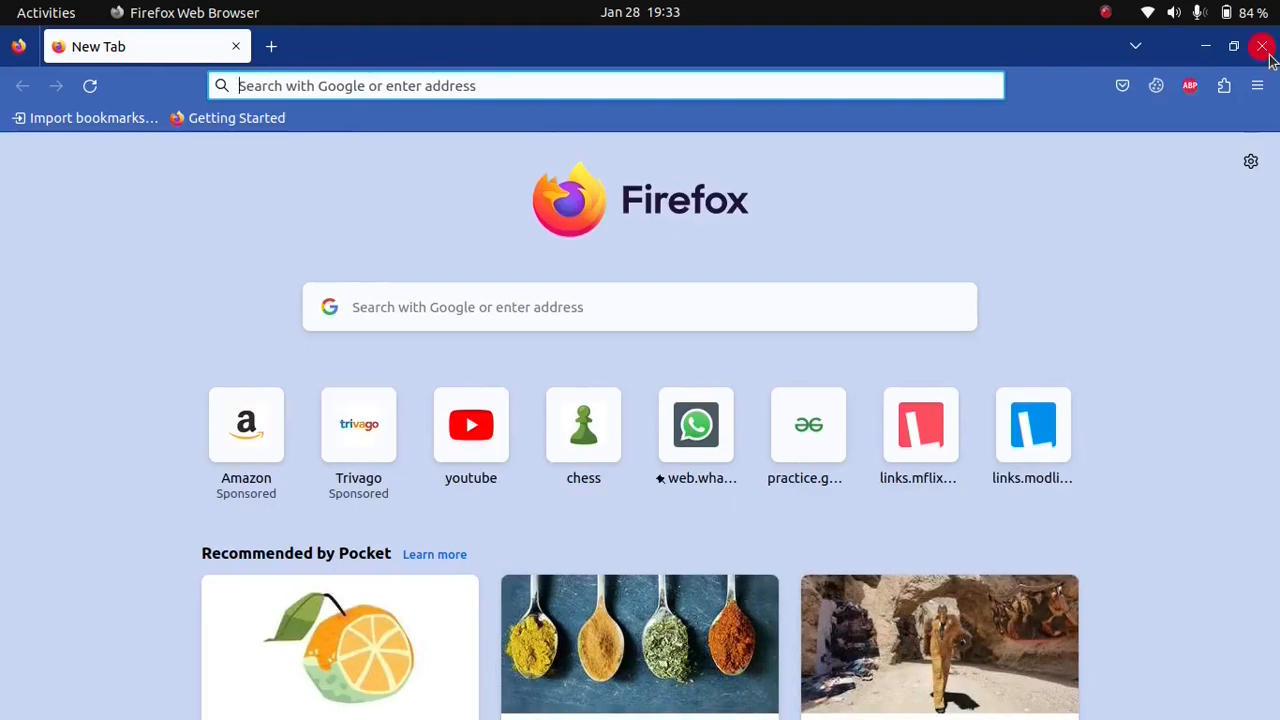
{"action": "left_click", "coordinate": [1262, 47]}
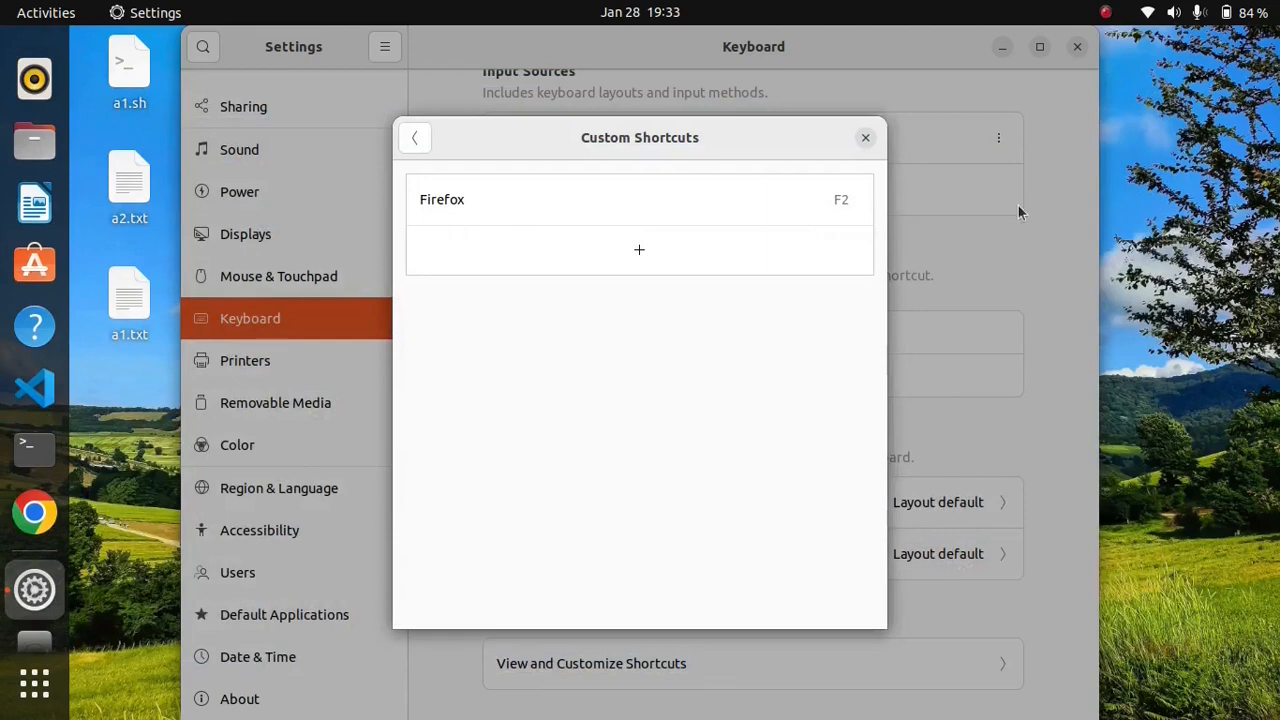
{"action": "key", "text": "F2"}
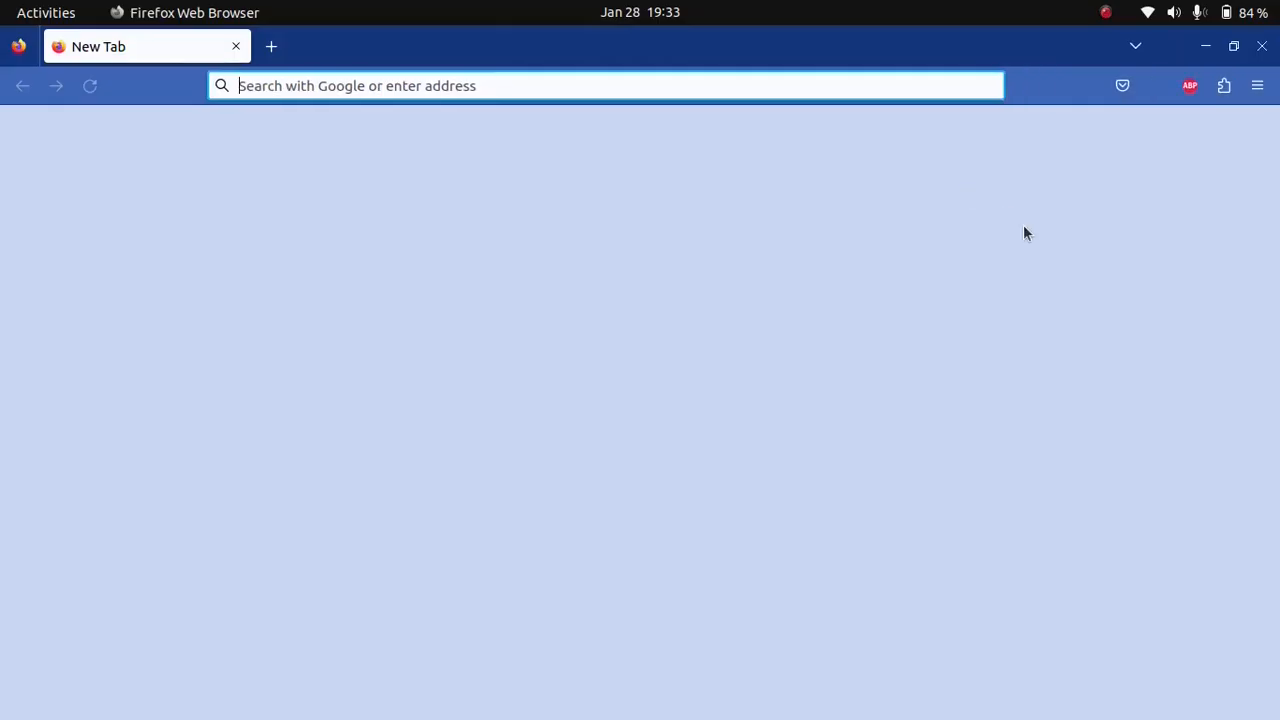
{"action": "left_click", "coordinate": [1262, 46]}
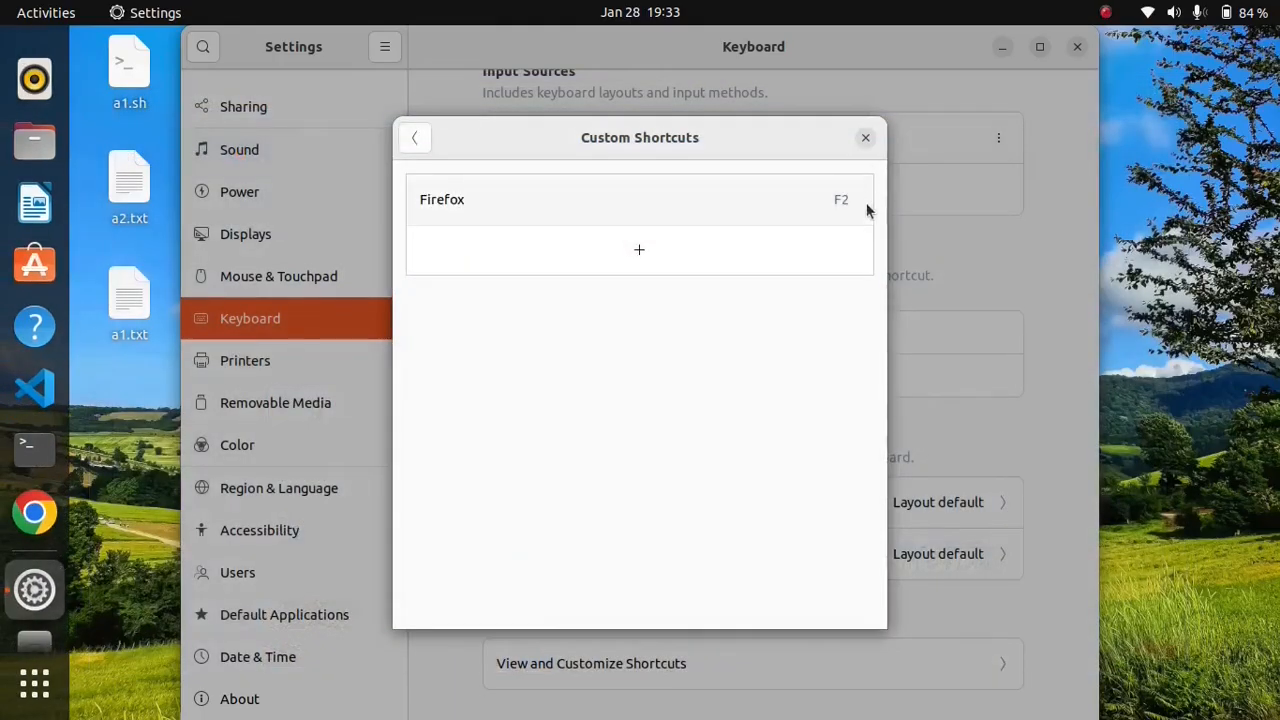
Step: Remove the custom Firefox shortcut and close the keyboard shortcuts dialog
{"action": "left_click", "coordinate": [653, 201]}
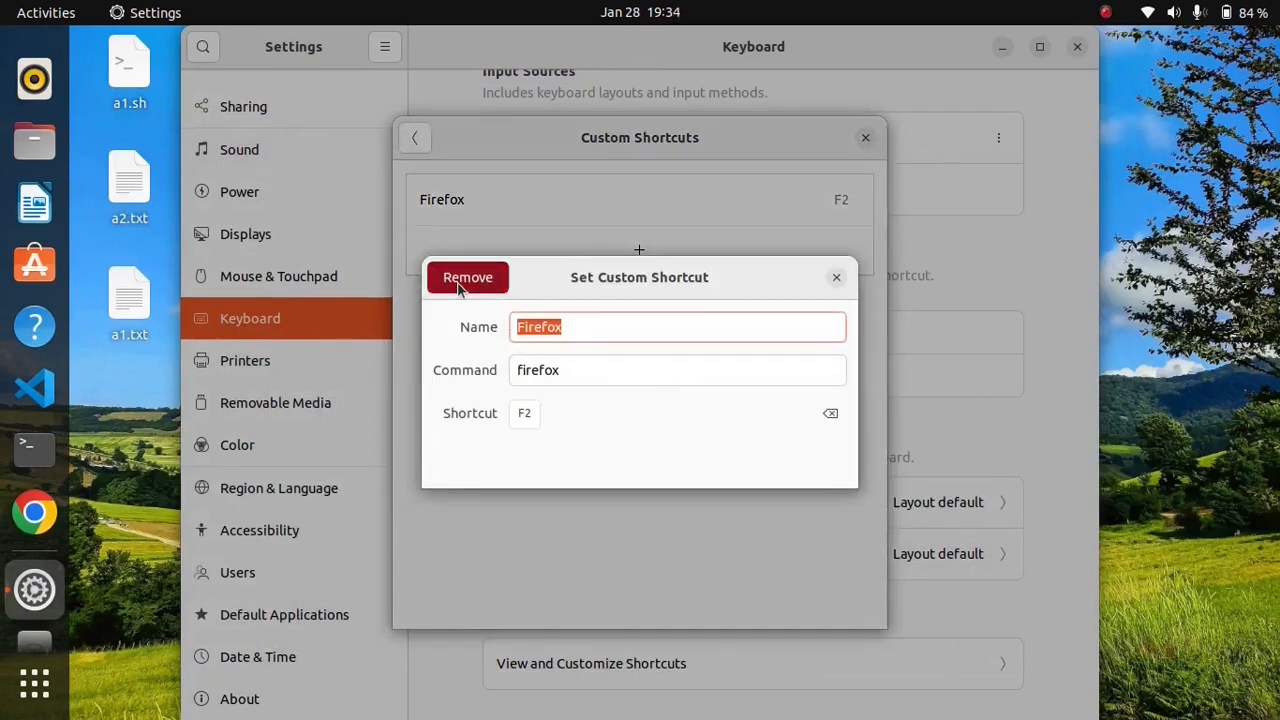
{"action": "left_click", "coordinate": [463, 280]}
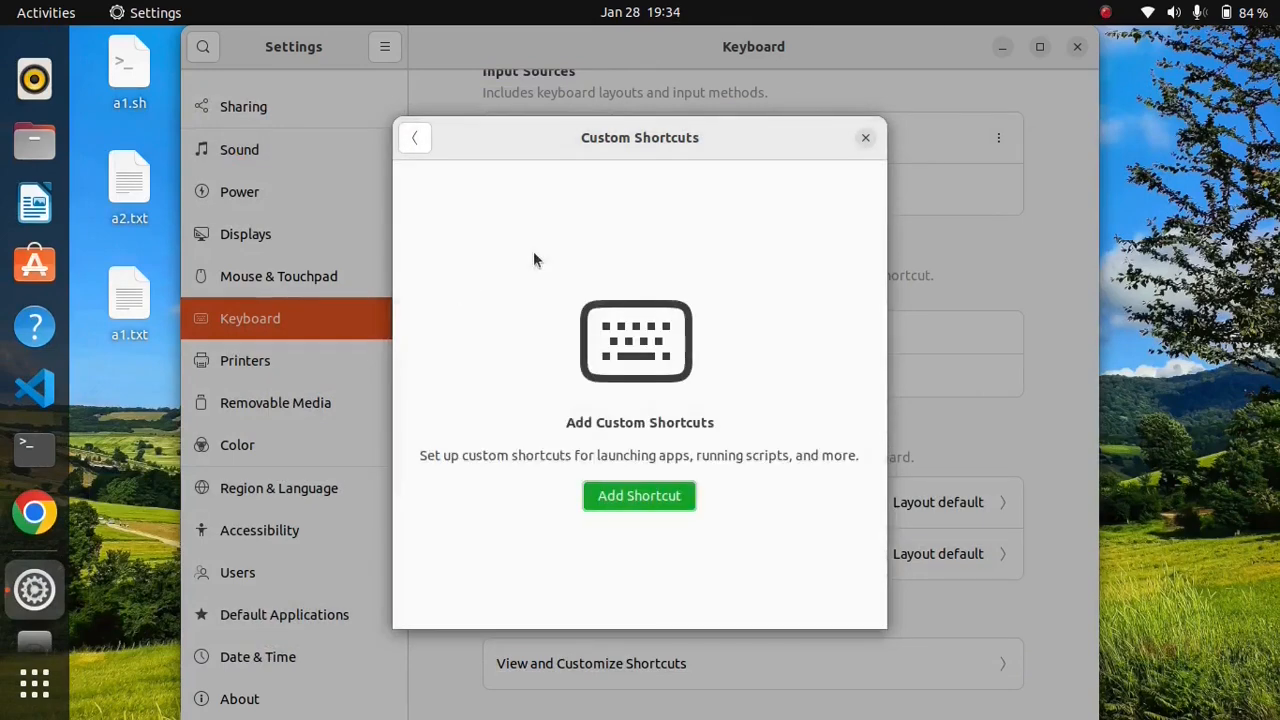
{"action": "left_click", "coordinate": [865, 138]}
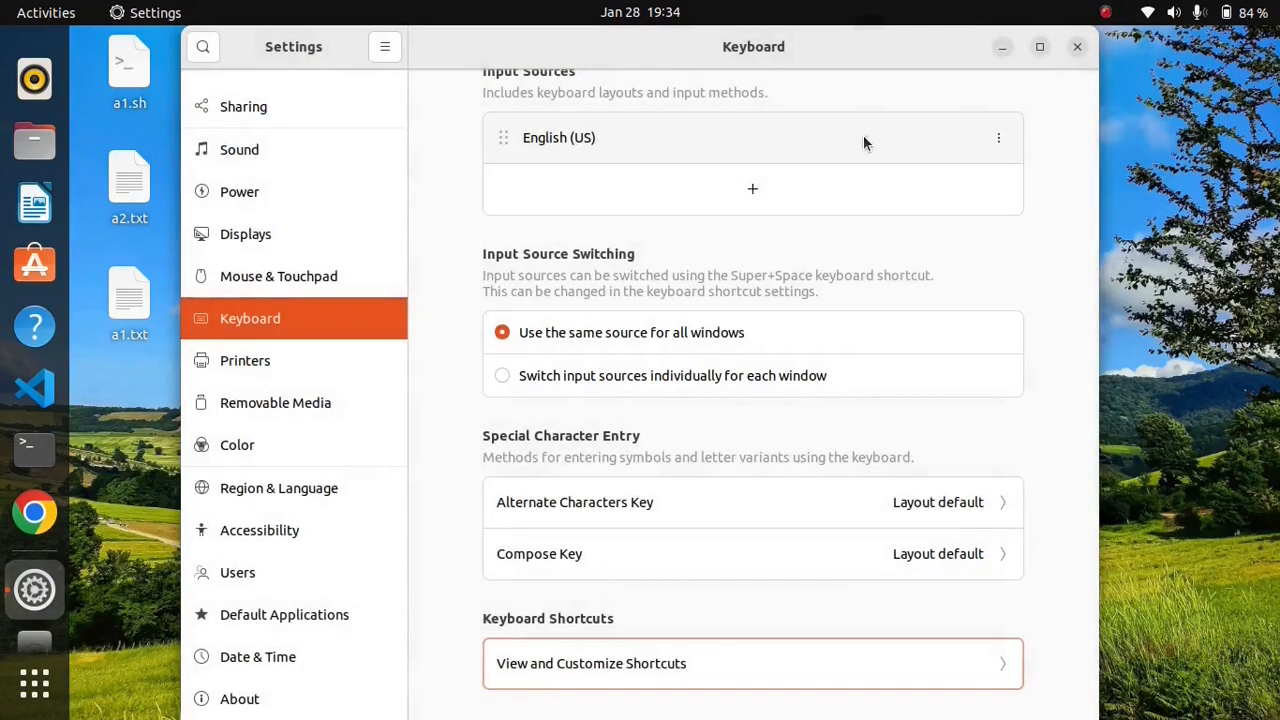
Step: Close Settings, then find and launch dconf Editor, accepting its caution notice
{"action": "left_click", "coordinate": [1076, 48]}
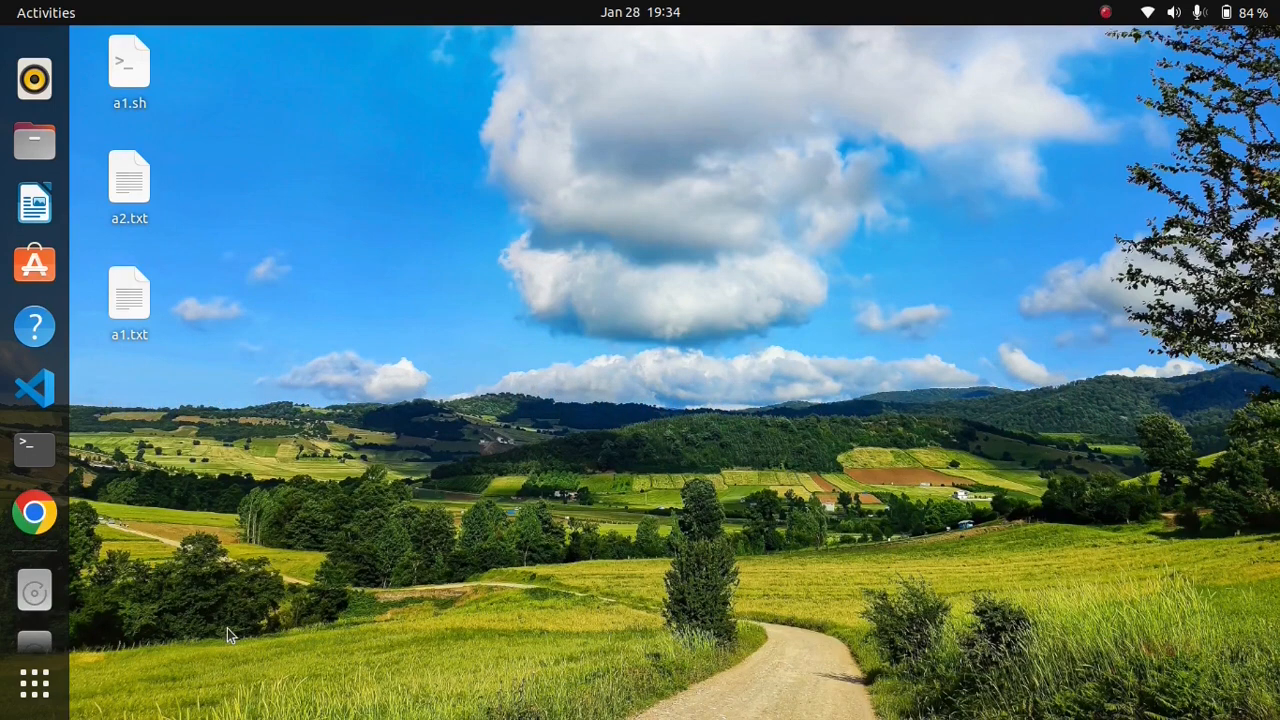
{"action": "left_click", "coordinate": [19, 705]}
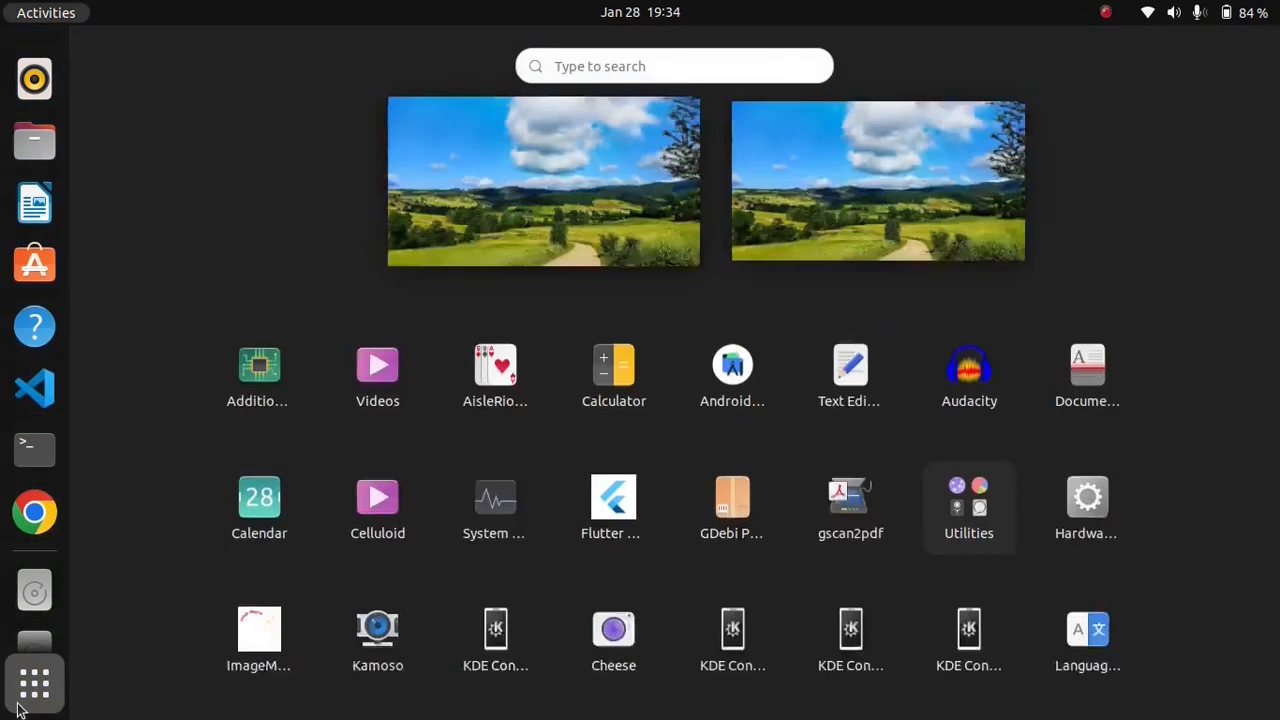
{"action": "left_click", "coordinate": [686, 62]}
{"action": "type", "text": "d"}
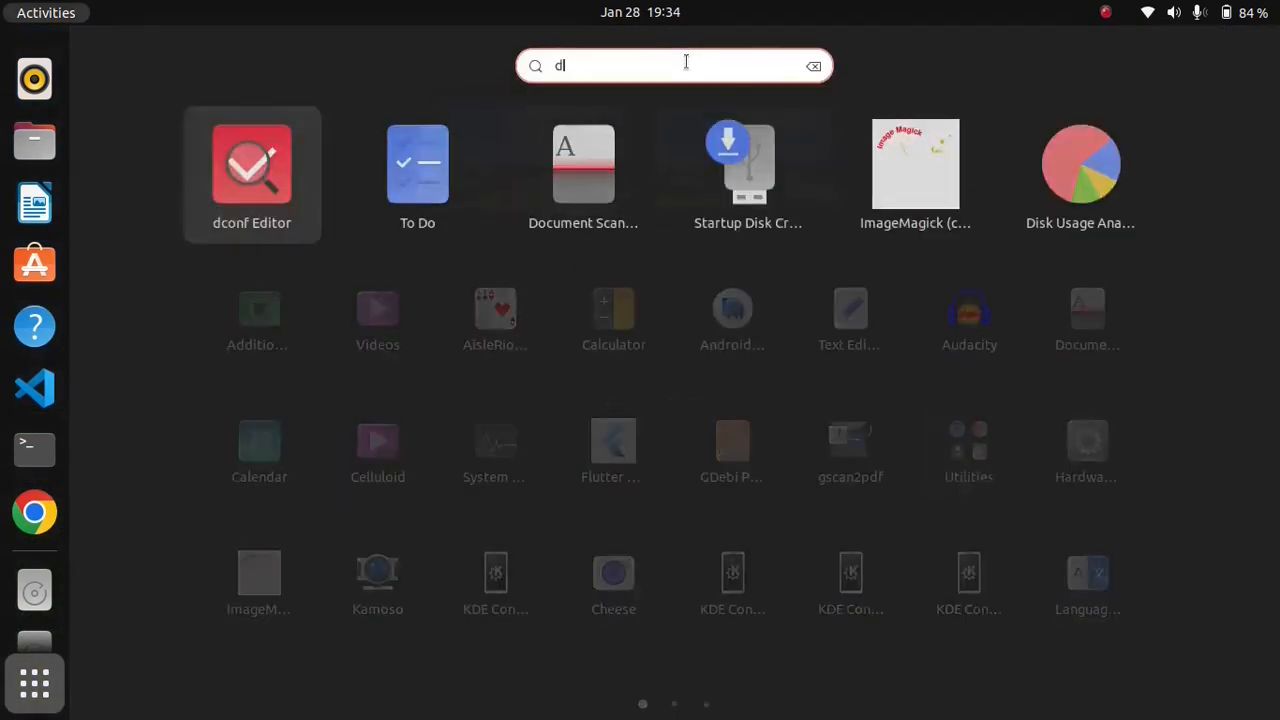
{"action": "type", "text": "lc"}
{"action": "left_click", "coordinate": [703, 151]}
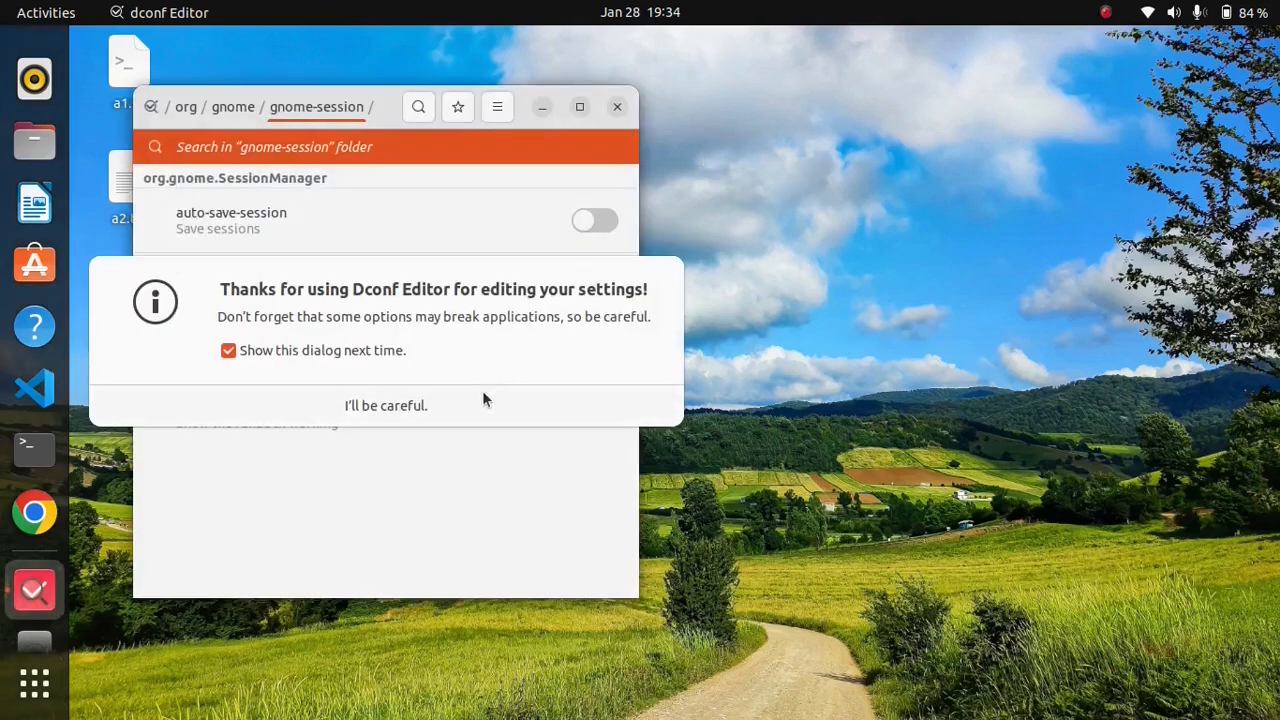
{"action": "left_click", "coordinate": [483, 399]}
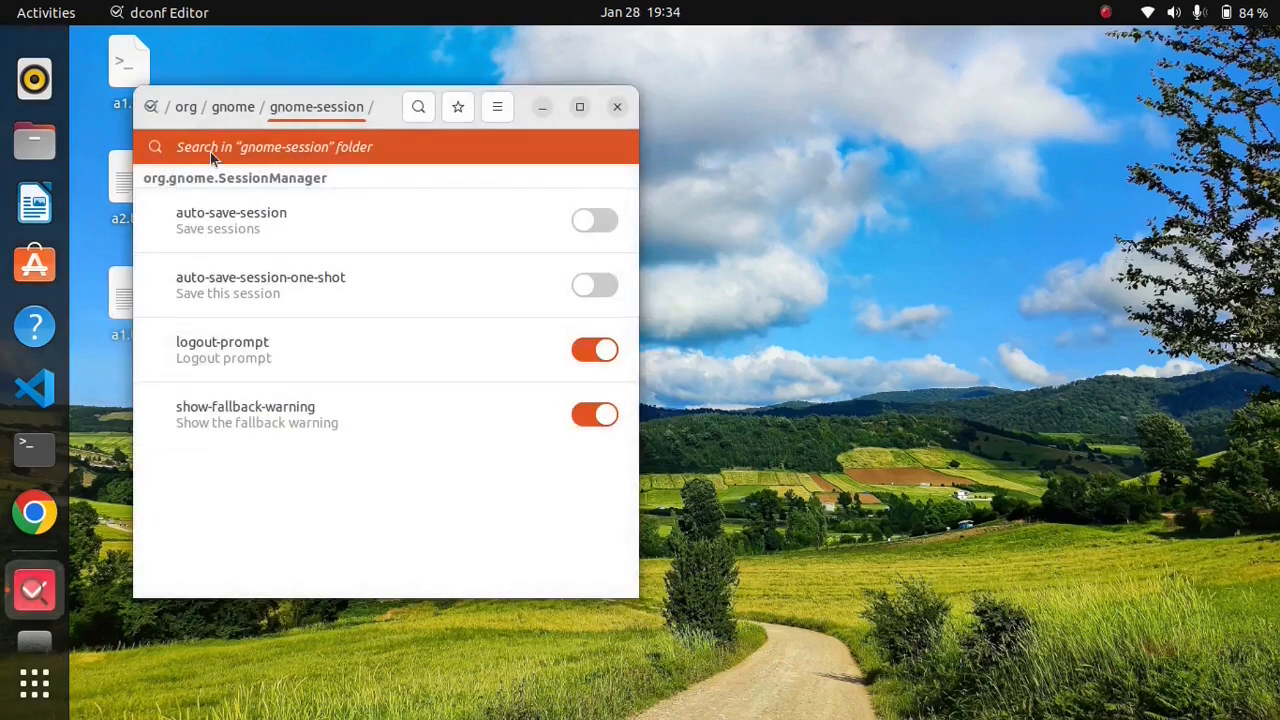
Step: Follow the path org/gnome/gnome-session in dconf Editor, enable auto-save-session and reload the folder view
{"action": "left_click", "coordinate": [193, 109]}
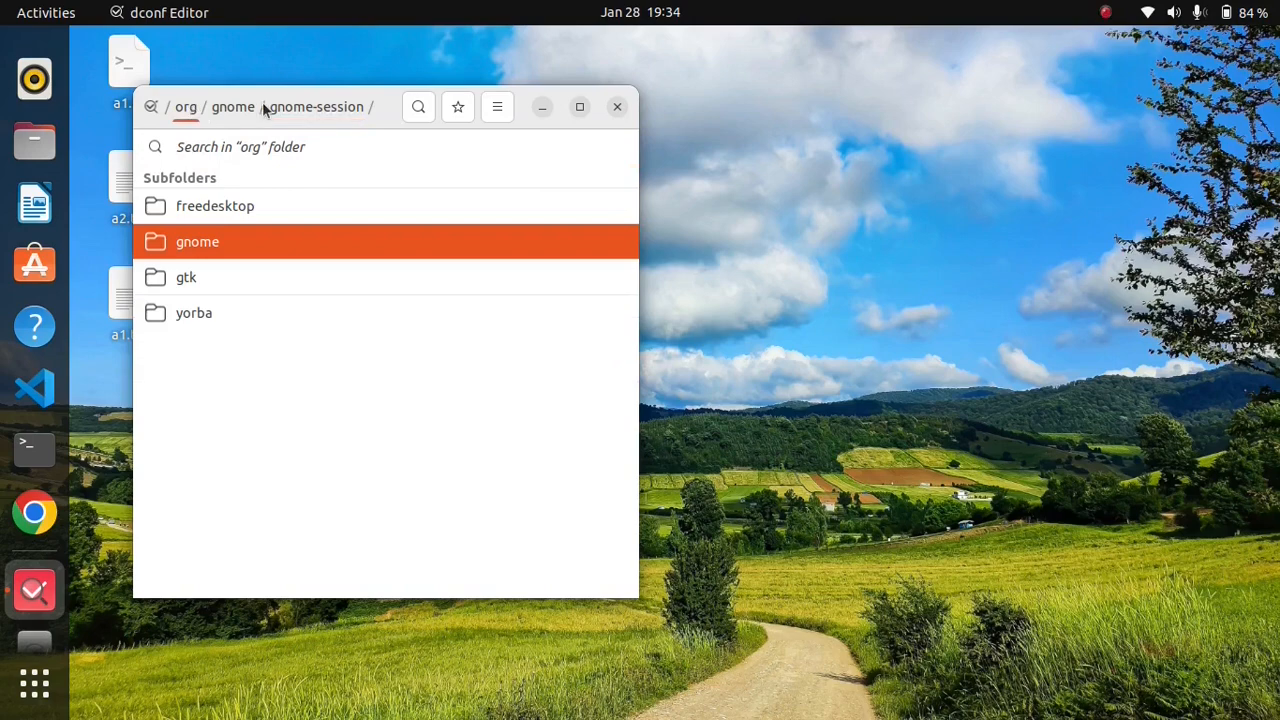
{"action": "left_click", "coordinate": [240, 108]}
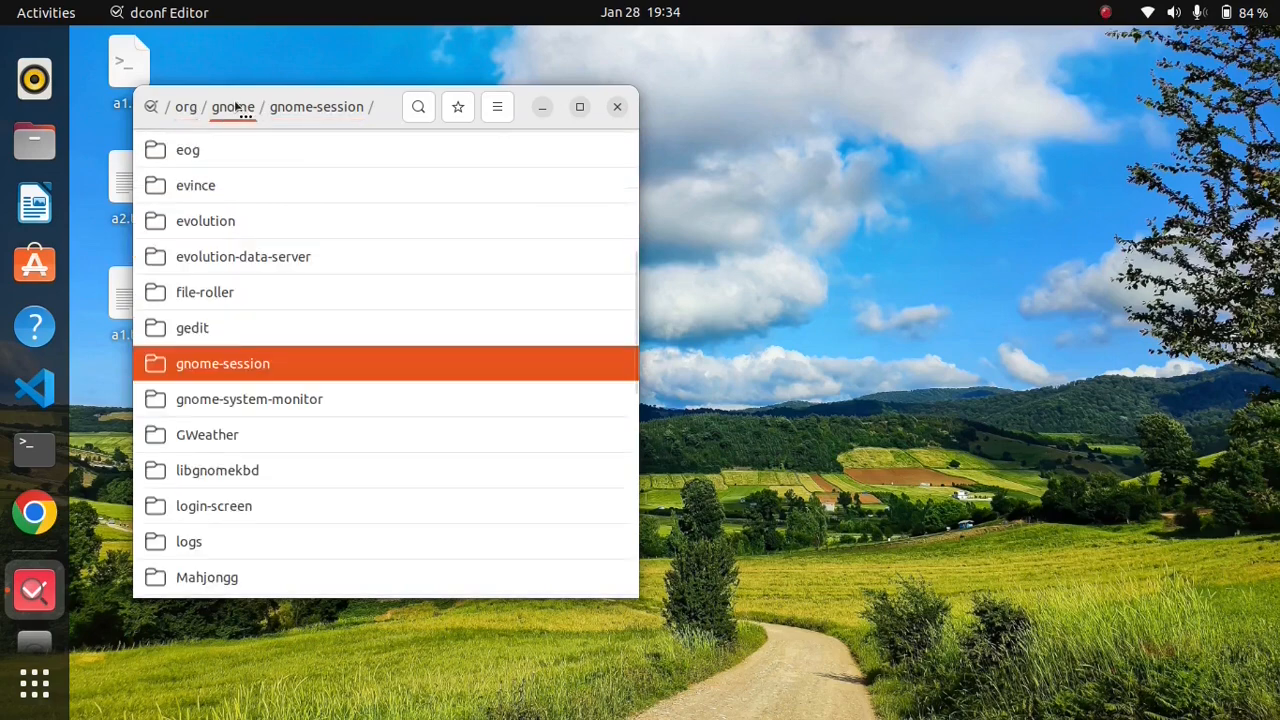
{"action": "left_click", "coordinate": [311, 110]}
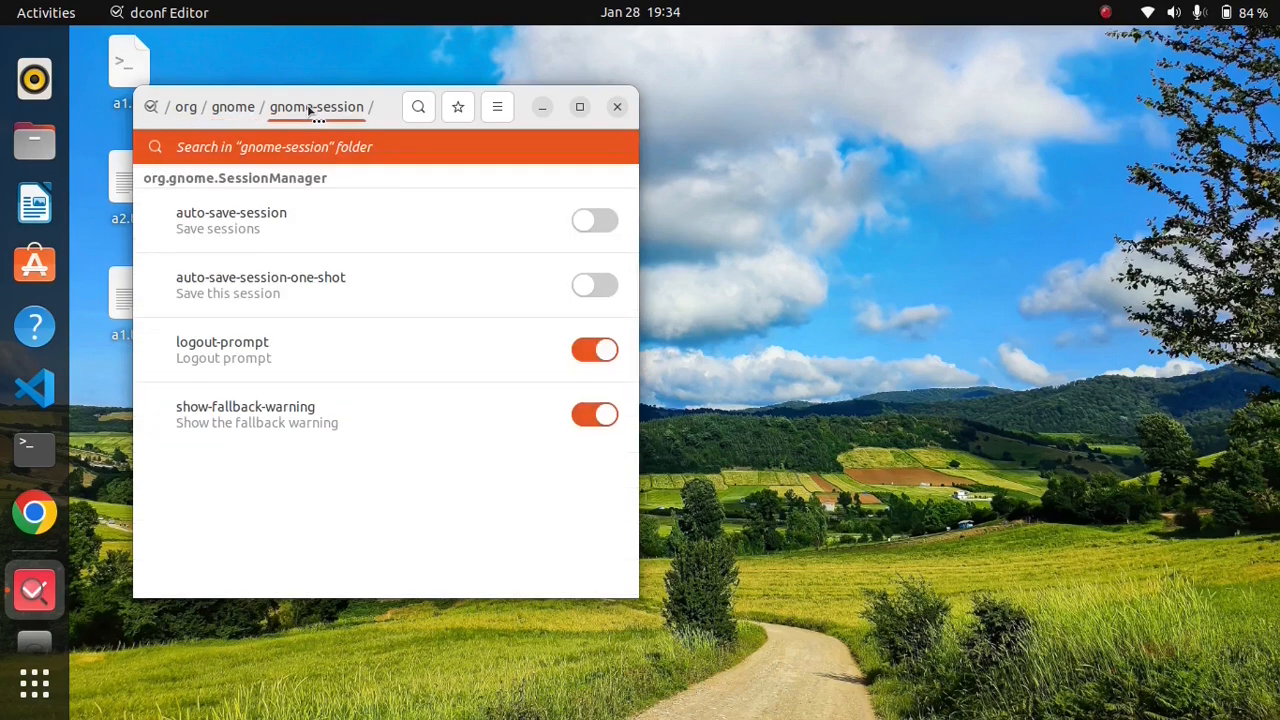
{"action": "left_click", "coordinate": [587, 222]}
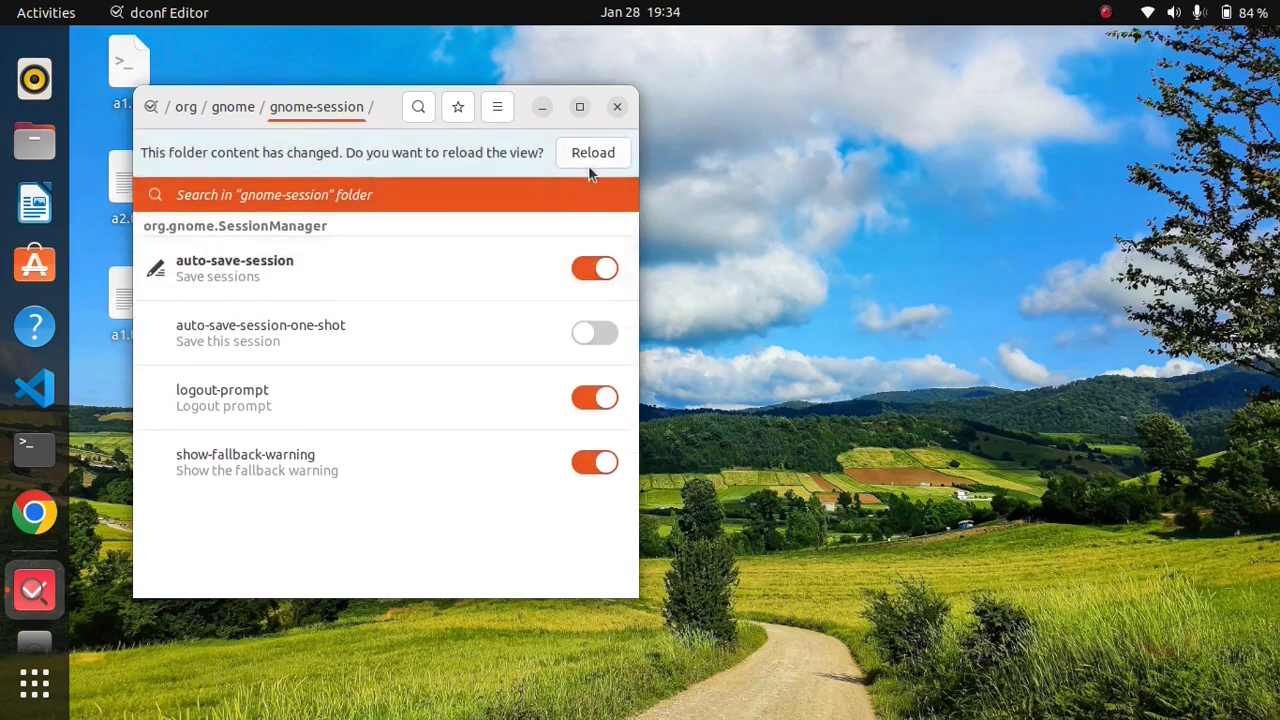
{"action": "left_click", "coordinate": [592, 158]}
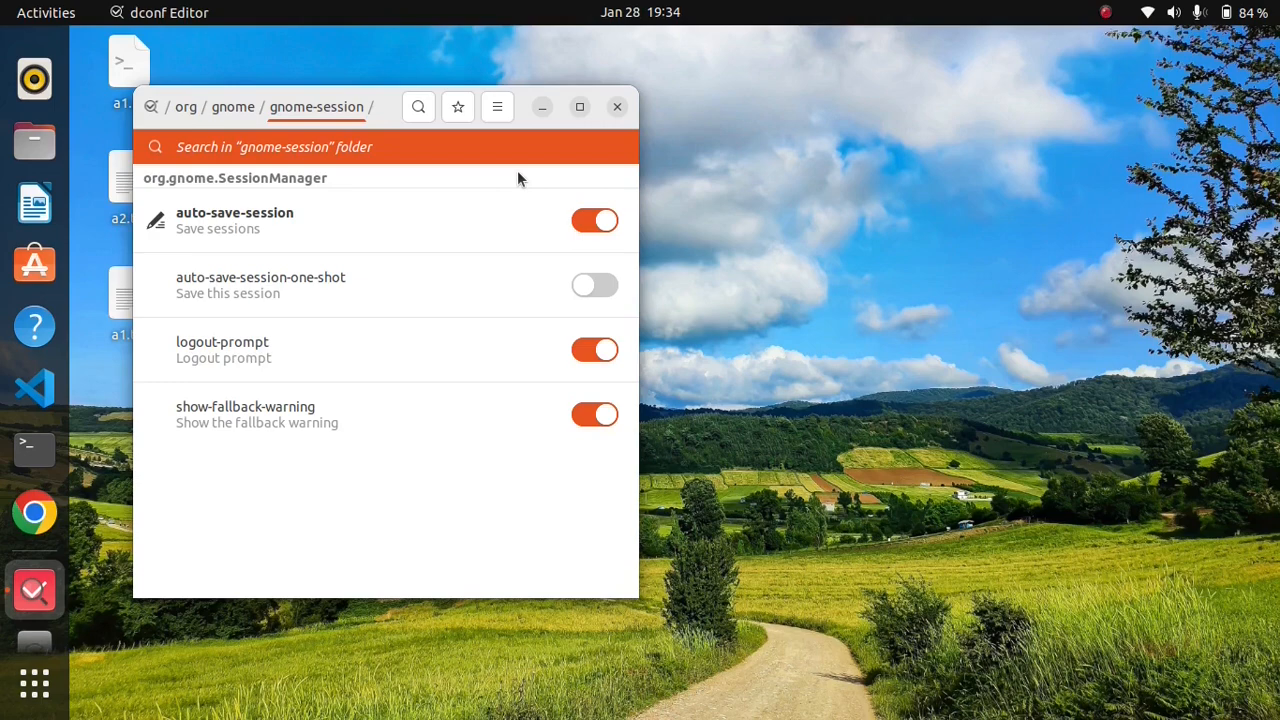
Step: Switch auto-save-session back off, reload the folder view and close dconf Editor
{"action": "left_click", "coordinate": [585, 221]}
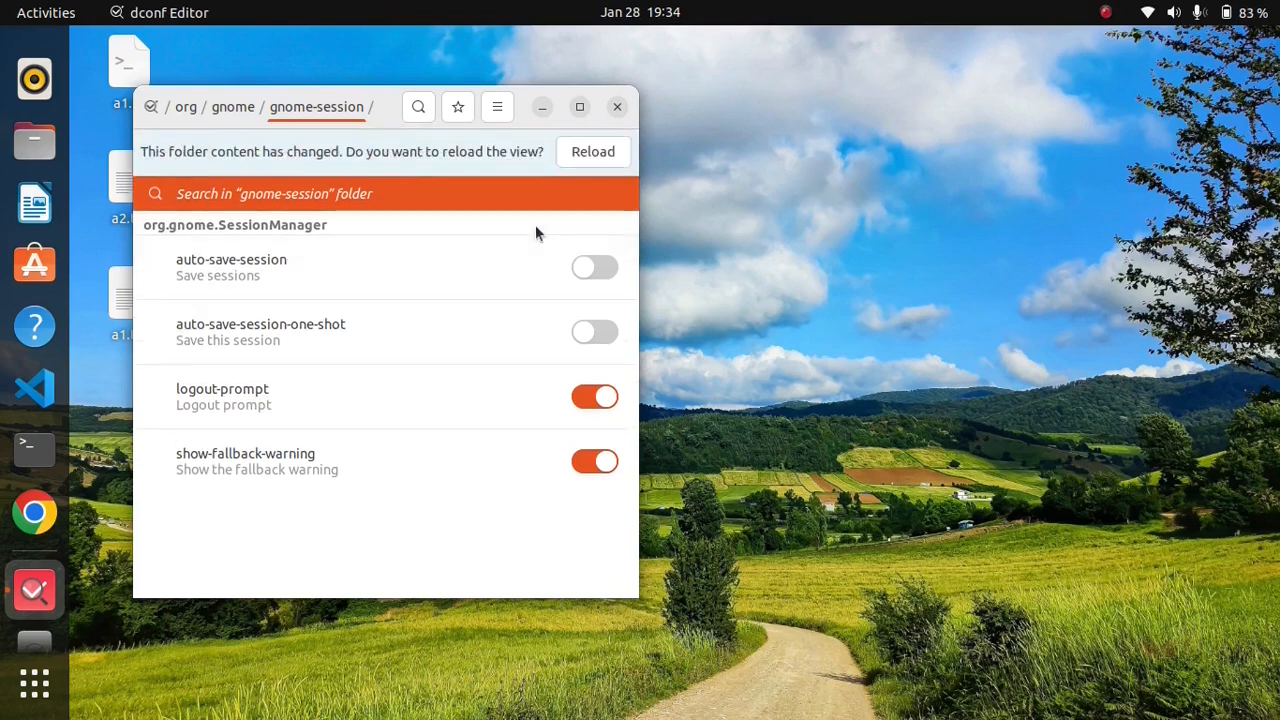
{"action": "left_click", "coordinate": [583, 155]}
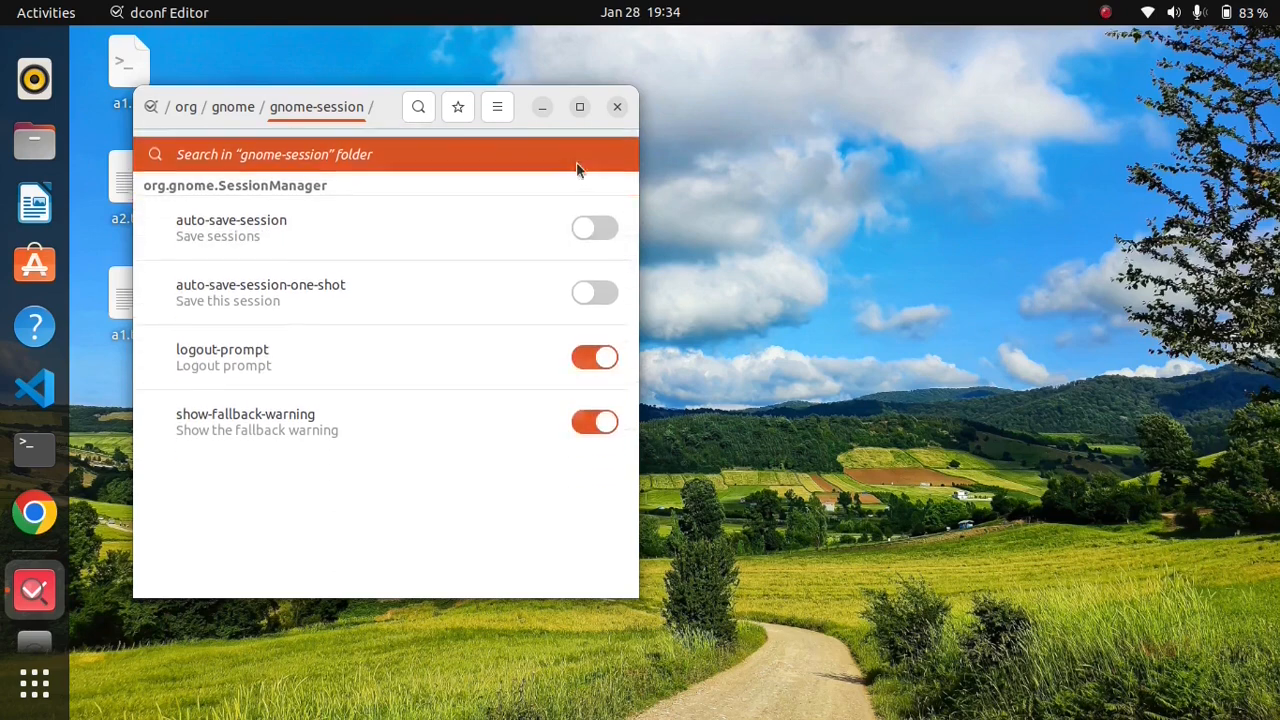
{"action": "left_click", "coordinate": [619, 108]}
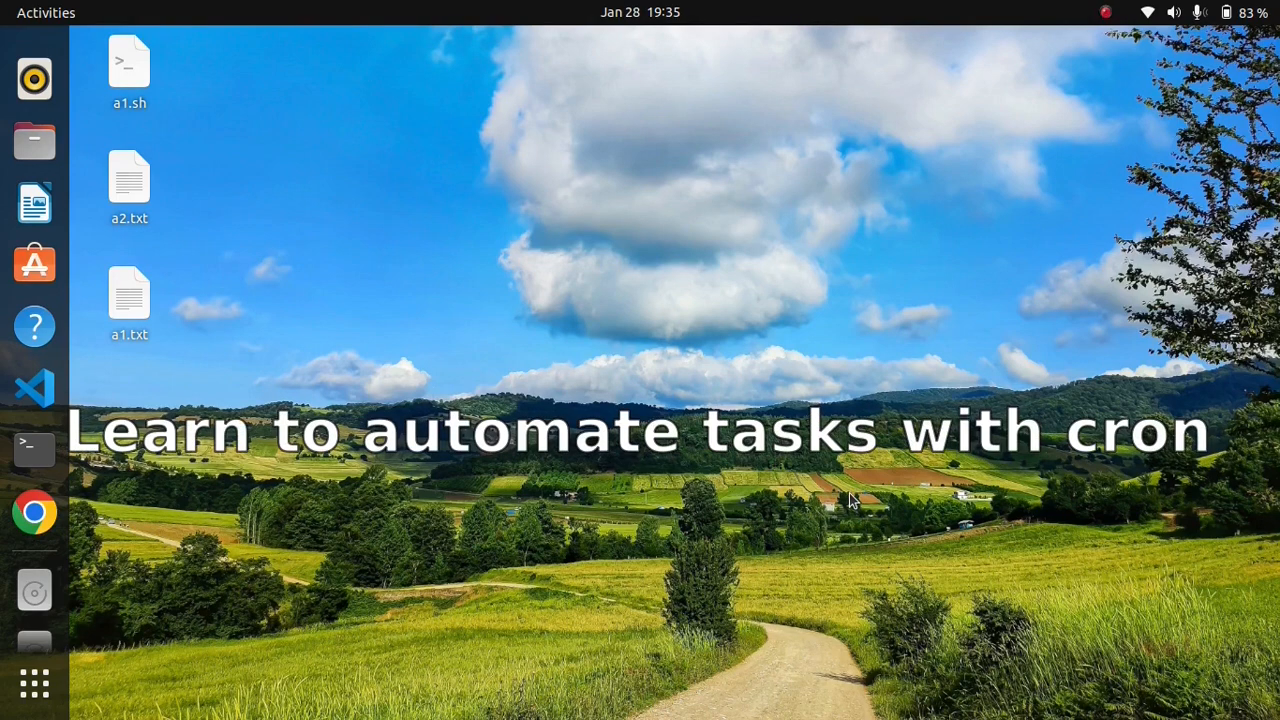
Step: Open a terminal, run crontab -e and move to the empty line below the crontab's comment lines
{"action": "key", "text": "ctrl+alt+t"}
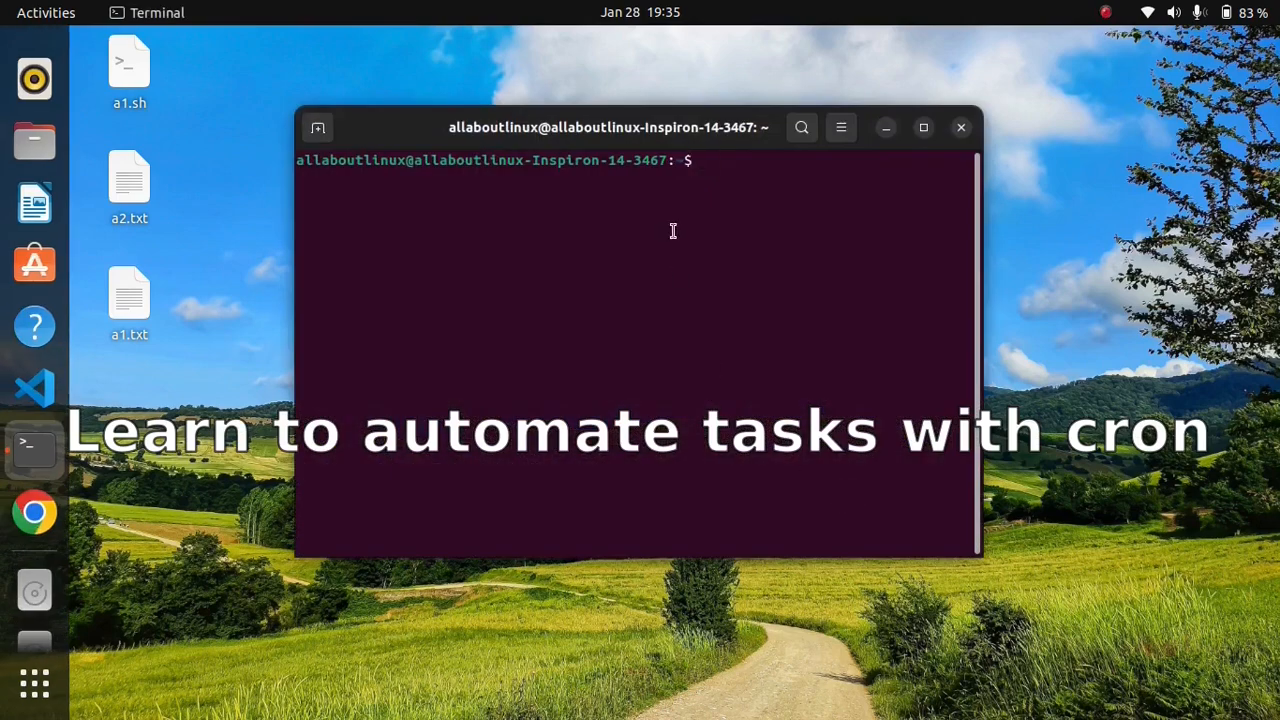
{"action": "left_click_drag", "start_coordinate": [596, 130], "coordinate": [583, 247]}
{"action": "type", "text": "cron"}
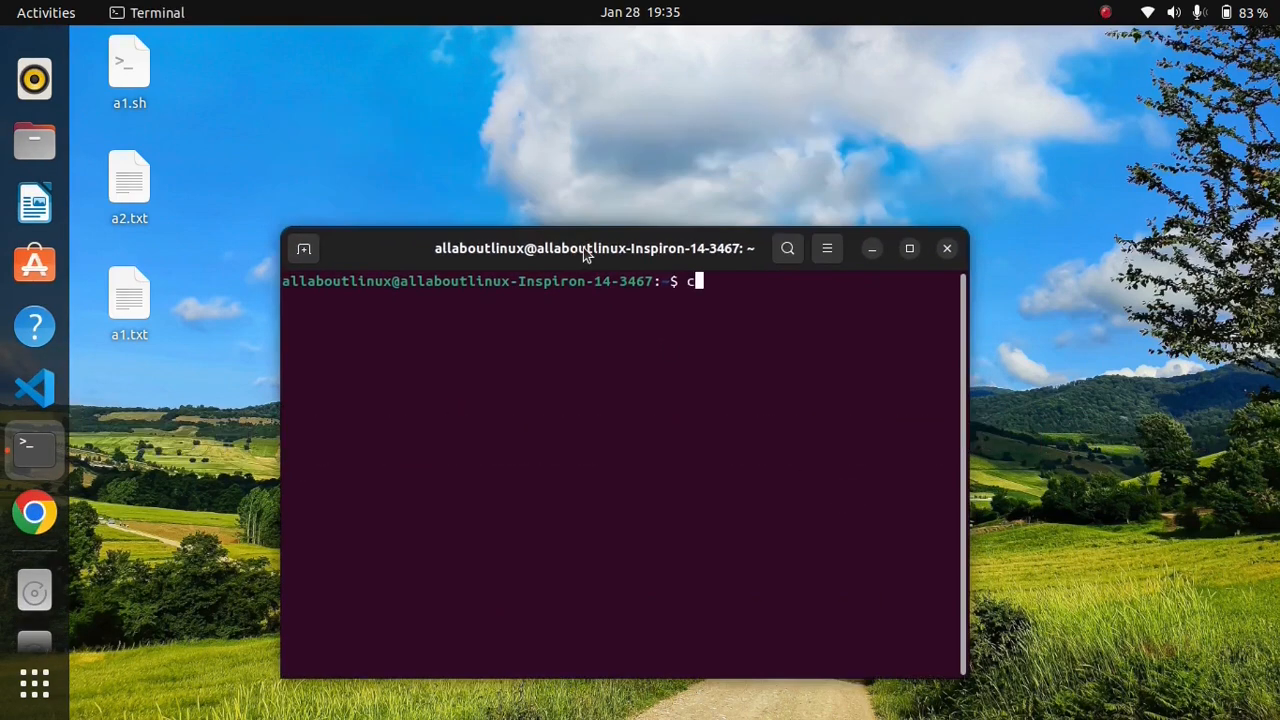
{"action": "type", "text": "tab -e"}
{"action": "key", "text": "Return"}
{"action": "key", "text": "Down"}
{"action": "key", "text": "Down"}
{"action": "key", "text": "Down"}
{"action": "key", "text": "Down"}
{"action": "key", "text": "Down"}
{"action": "key", "text": "Down"}
{"action": "key", "text": "Down"}
{"action": "key", "text": "Down"}
{"action": "key", "text": "Down"}
{"action": "key", "text": "Down"}
{"action": "key", "text": "Down"}
{"action": "key", "text": "Down"}
{"action": "key", "text": "Down"}
{"action": "key", "text": "Down"}
{"action": "key", "text": "Down"}
{"action": "key", "text": "Down"}
{"action": "key", "text": "Down"}
{"action": "key", "text": "Down"}
{"action": "key", "text": "Down"}
{"action": "key", "text": "Down"}
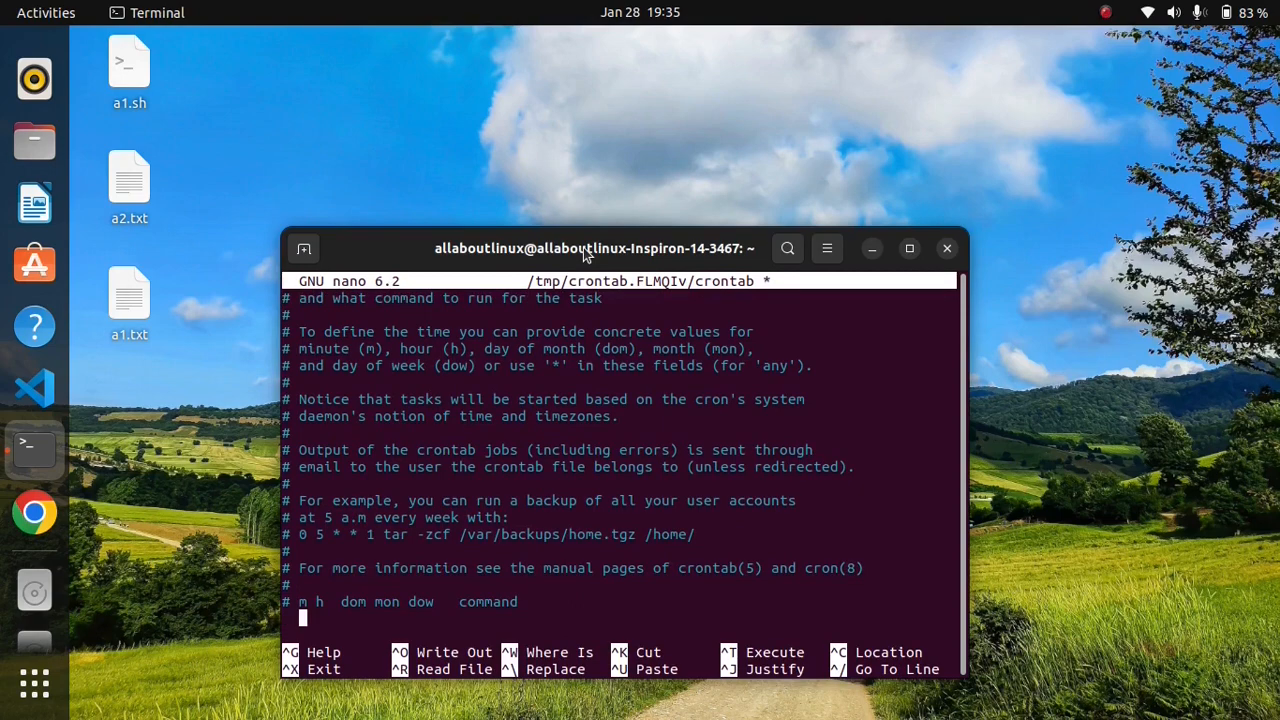
Step: Enter the every-minute schedule */1 * * * * on the empty line at the end of the crontab
{"action": "type", "text": "*/1 * * * * export DISPL"}
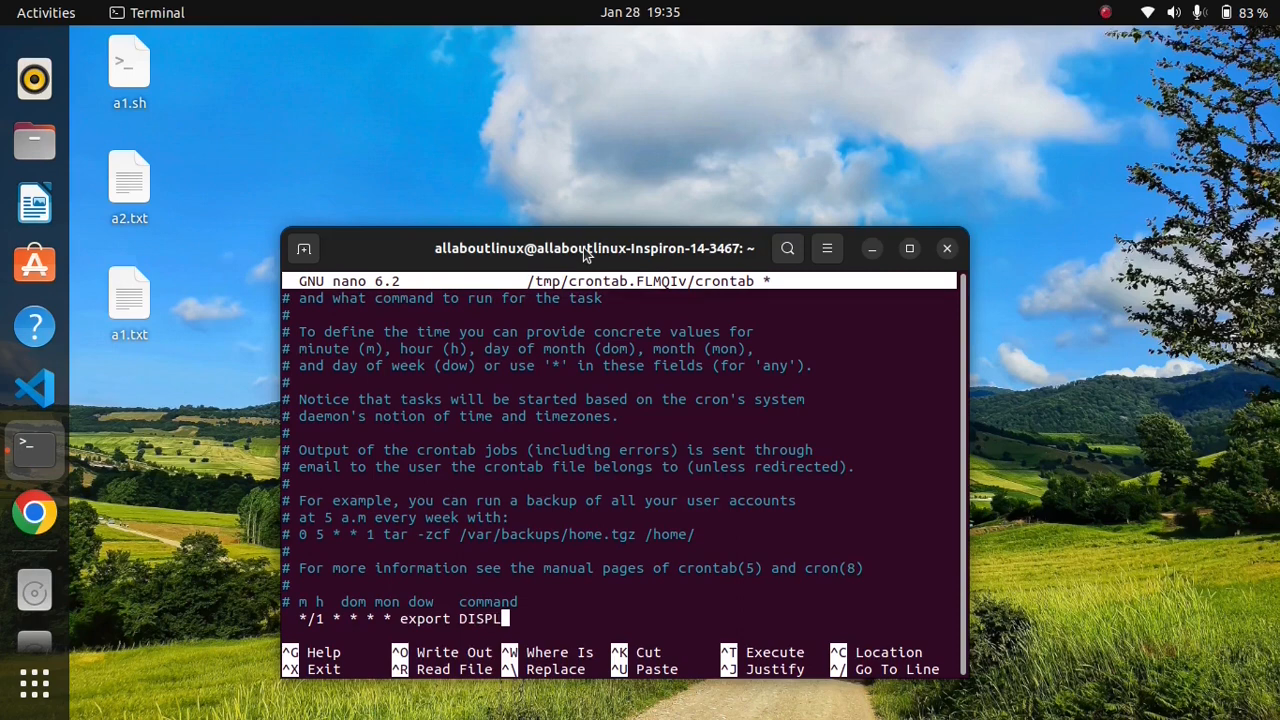
{"action": "type", "text": "AY=:0 && firefo"}
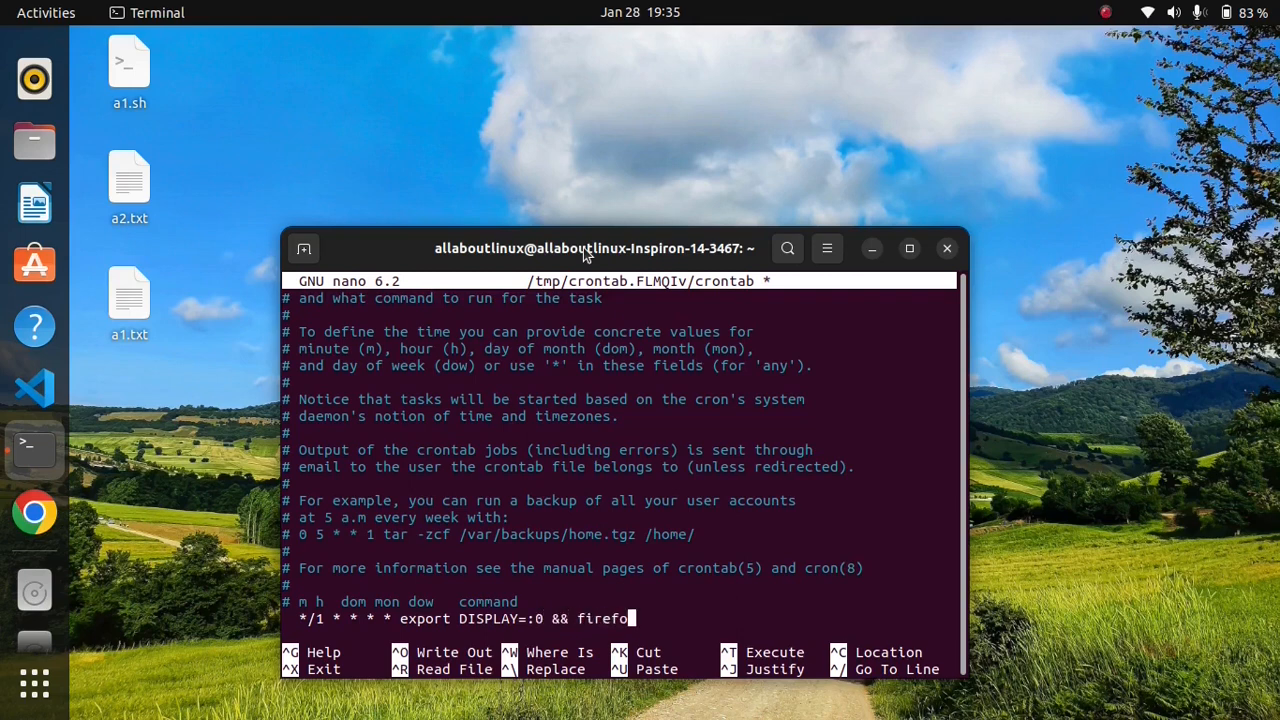
{"action": "type", "text": "x"}
Step: Save the modified crontab under its existing file name and exit nano
{"action": "key", "text": "ctrl+x"}
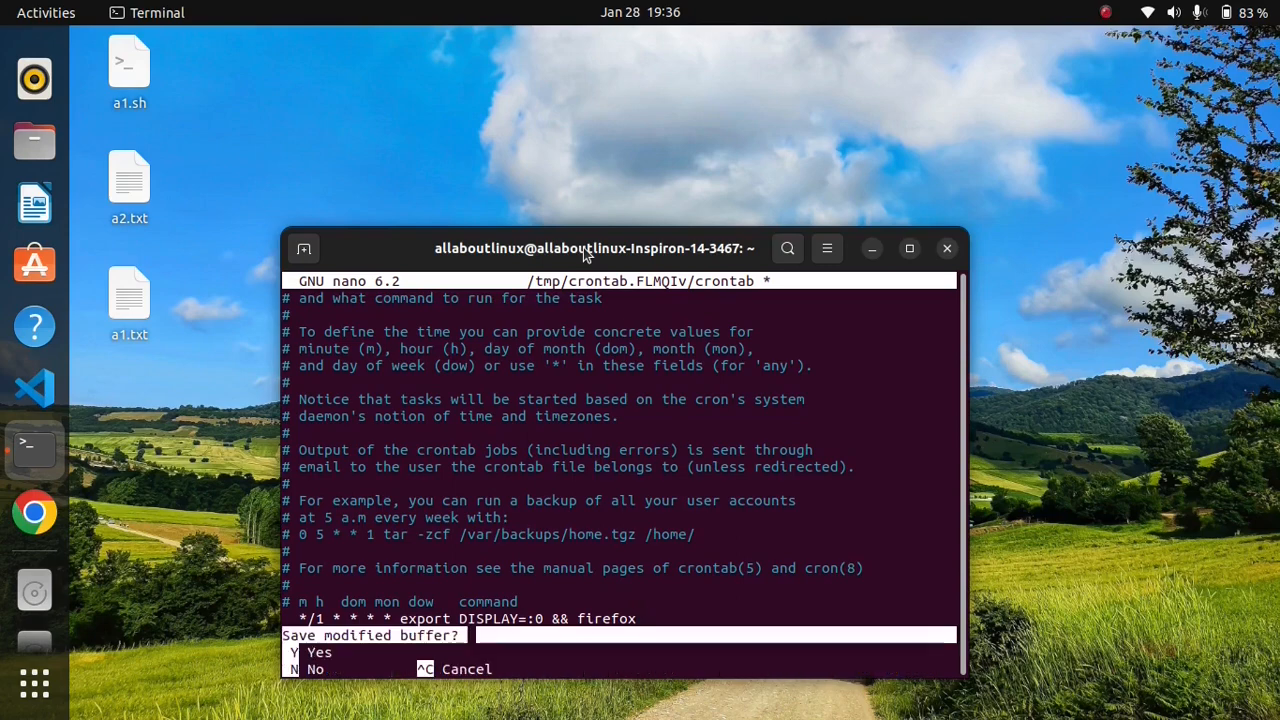
{"action": "key", "text": "y"}
{"action": "key", "text": "Return"}
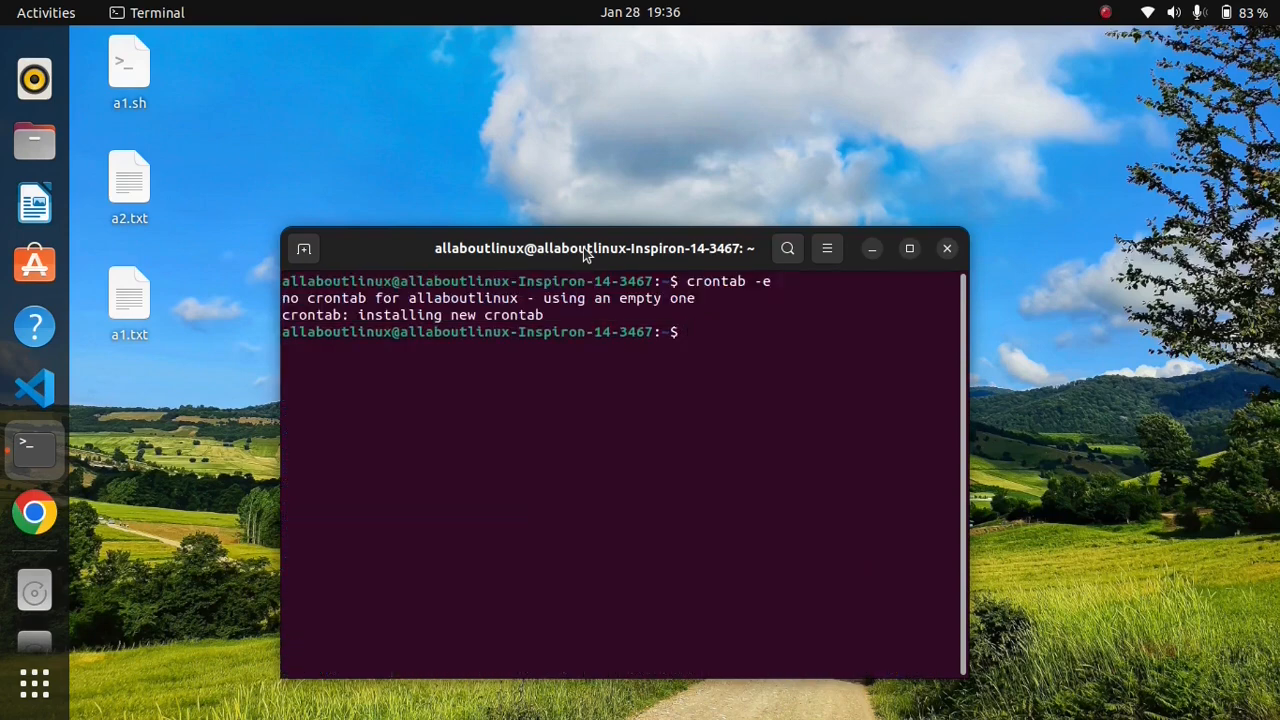
Step: List the current crontab with crontab -l and close the Firefox window launched by the scheduled job
{"action": "type", "text": "crontab -"}
{"action": "type", "text": "l"}
{"action": "key", "text": "Return"}
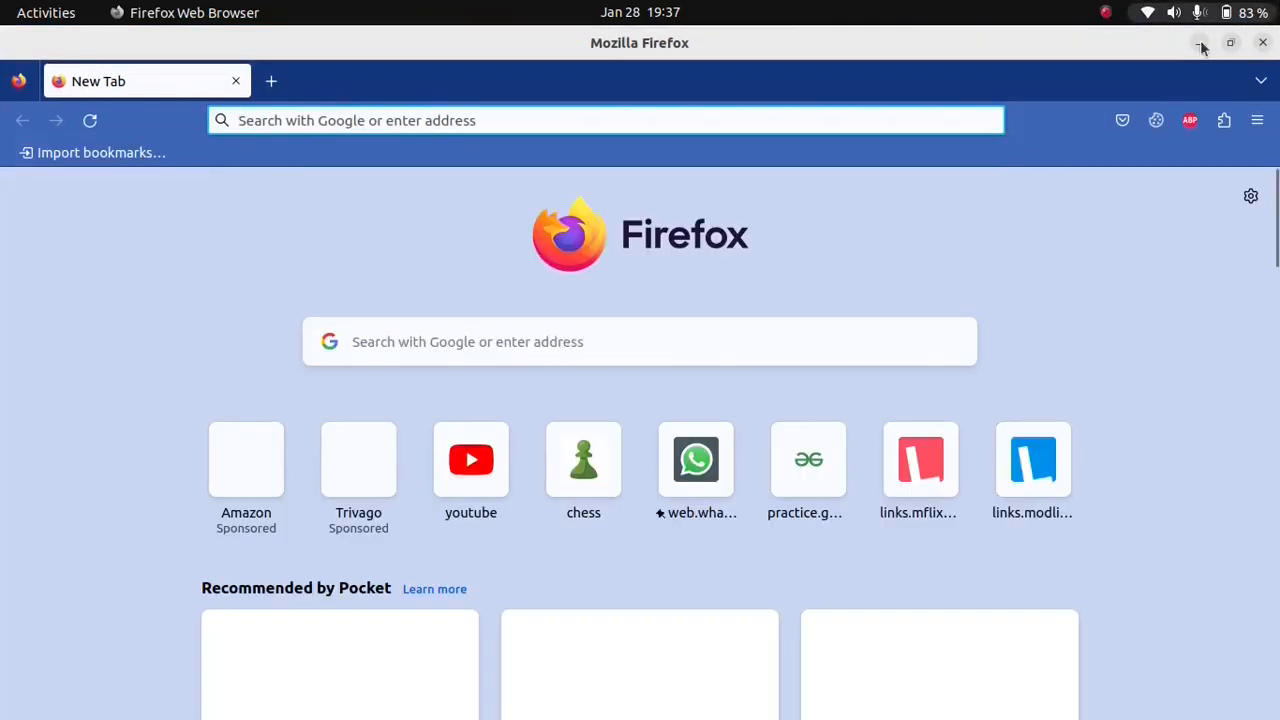
{"action": "left_click", "coordinate": [1262, 45]}
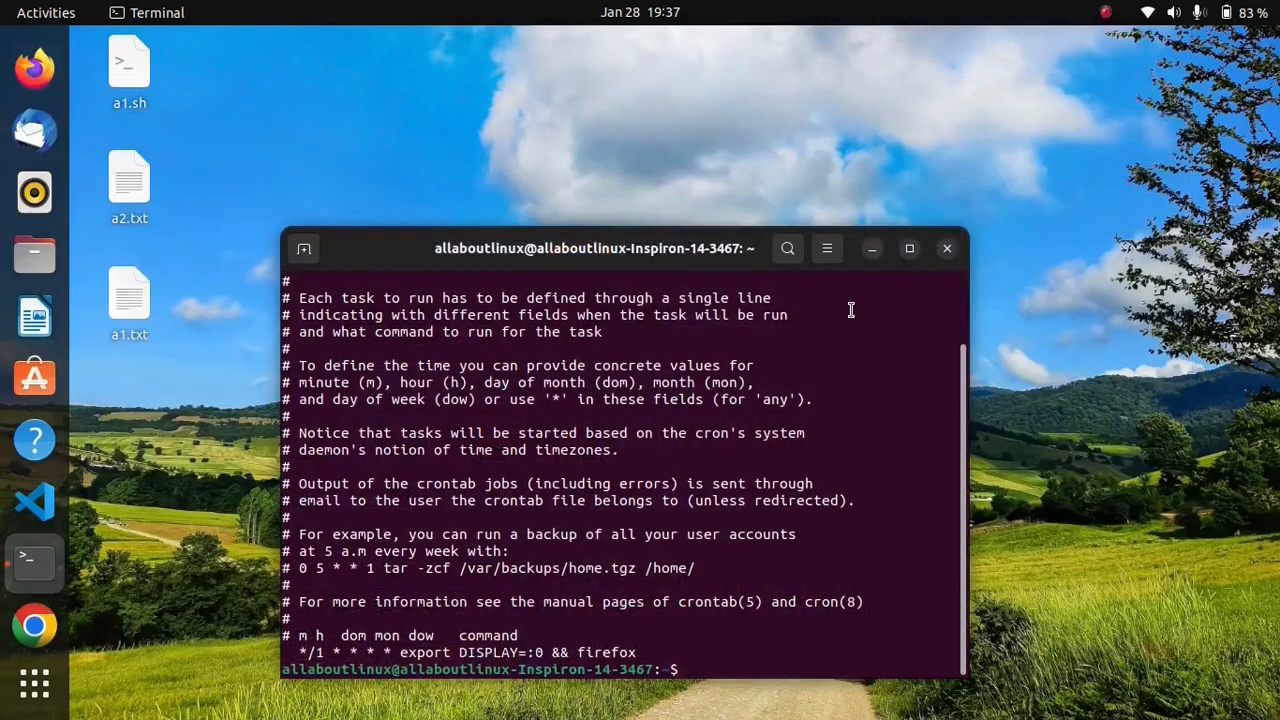
Step: Remove the crontab with crontab -r and check the remaining cron jobs with crontab -l
{"action": "type", "text": "crontab -r"}
{"action": "key", "text": "Return"}
{"action": "type", "text": "crontab -"}
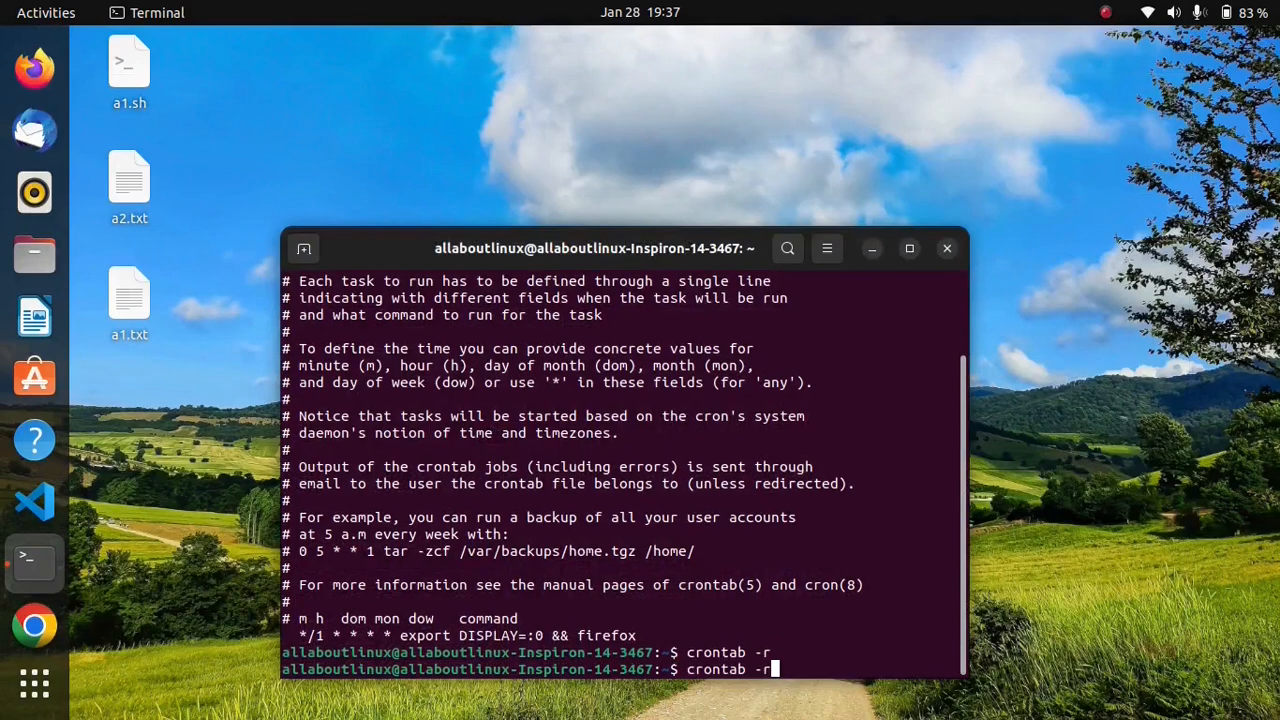
{"action": "type", "text": "l"}
{"action": "key", "text": "Return"}
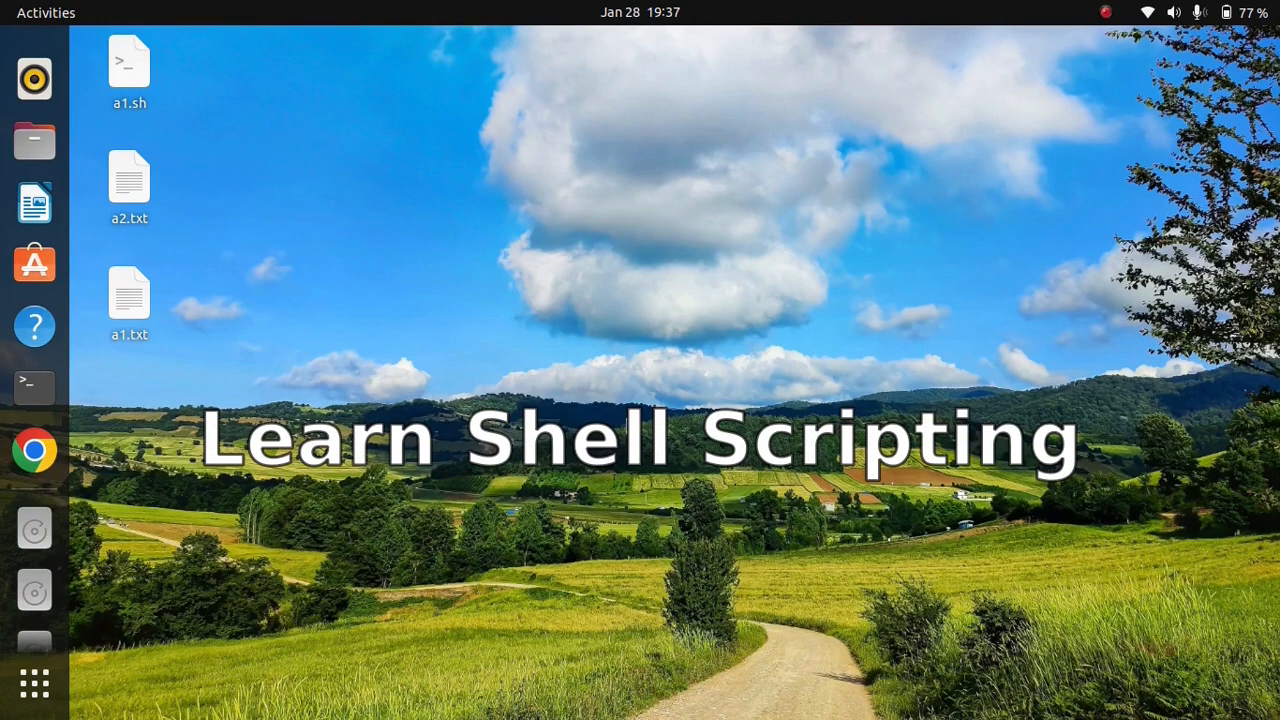
Step: Open a new terminal and change to the Desktop directory
{"action": "key", "text": "ctrl+alt+t"}
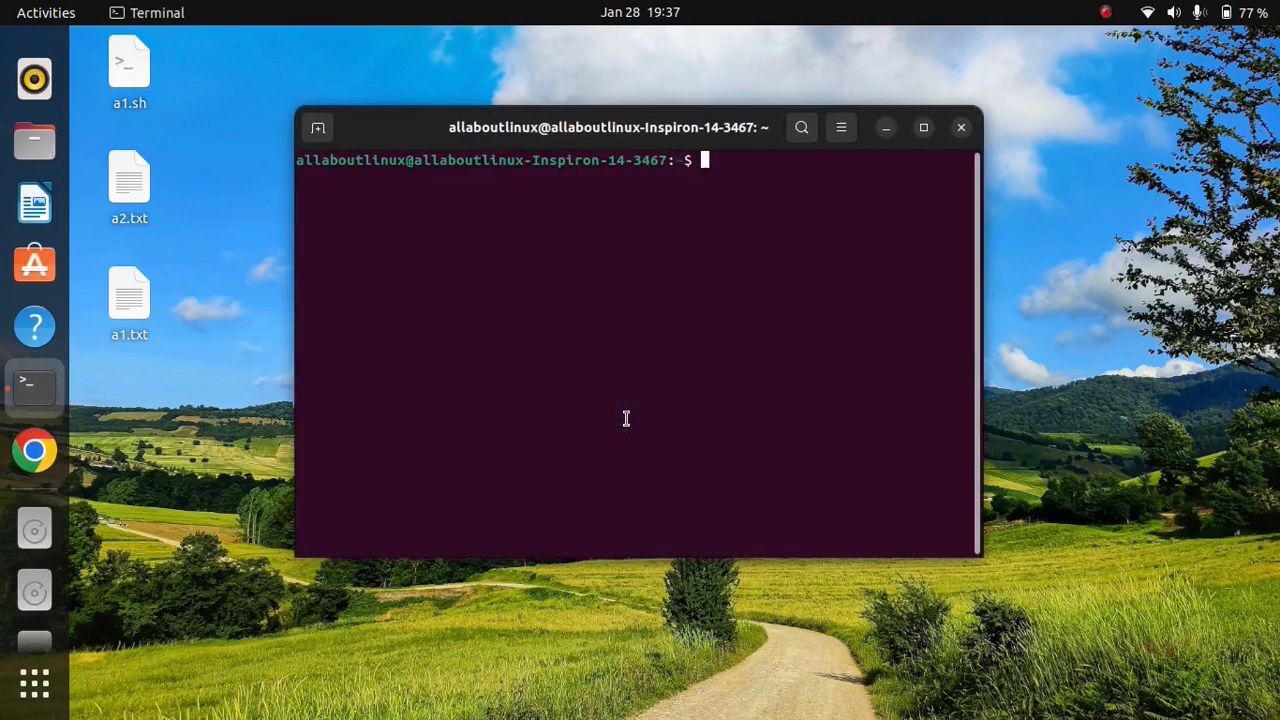
{"action": "type", "text": "cd Desktop"}
{"action": "key", "text": "Return"}
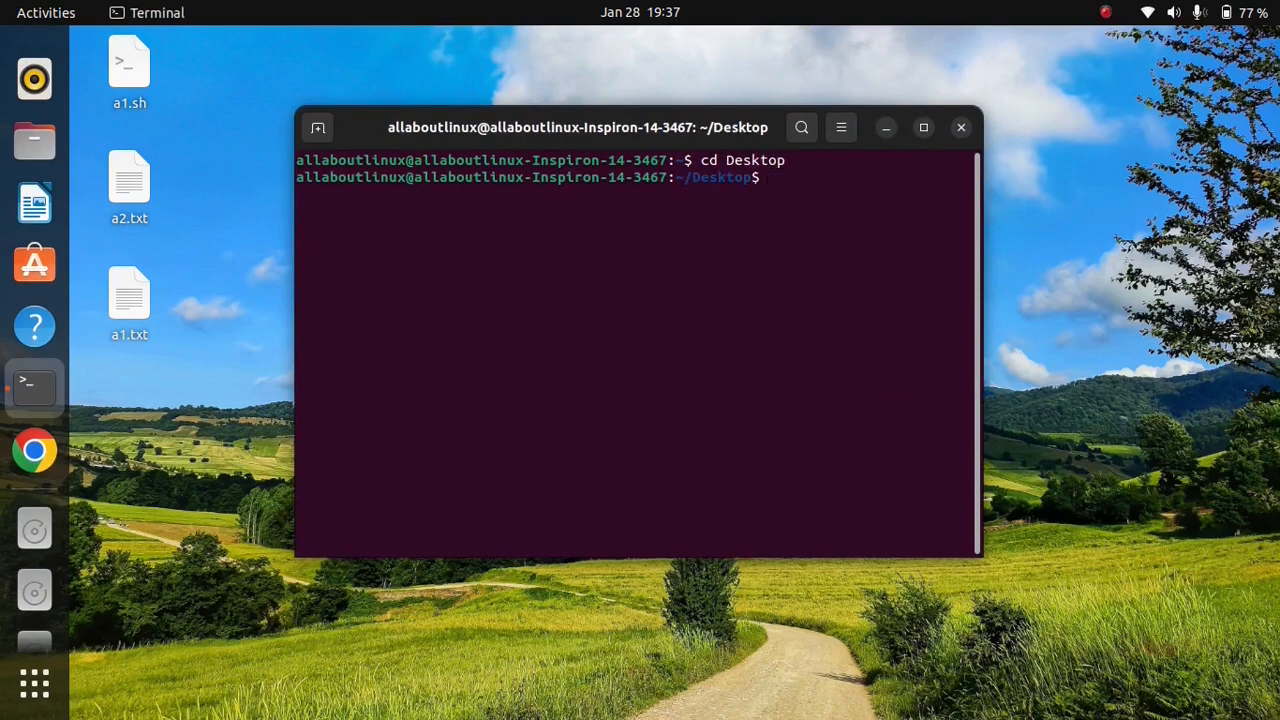
Step: Open a1.sh in gedit, examine the whole loop script and close the editor without changes
{"action": "type", "text": "gedit a1.sh"}
{"action": "key", "text": "Return"}
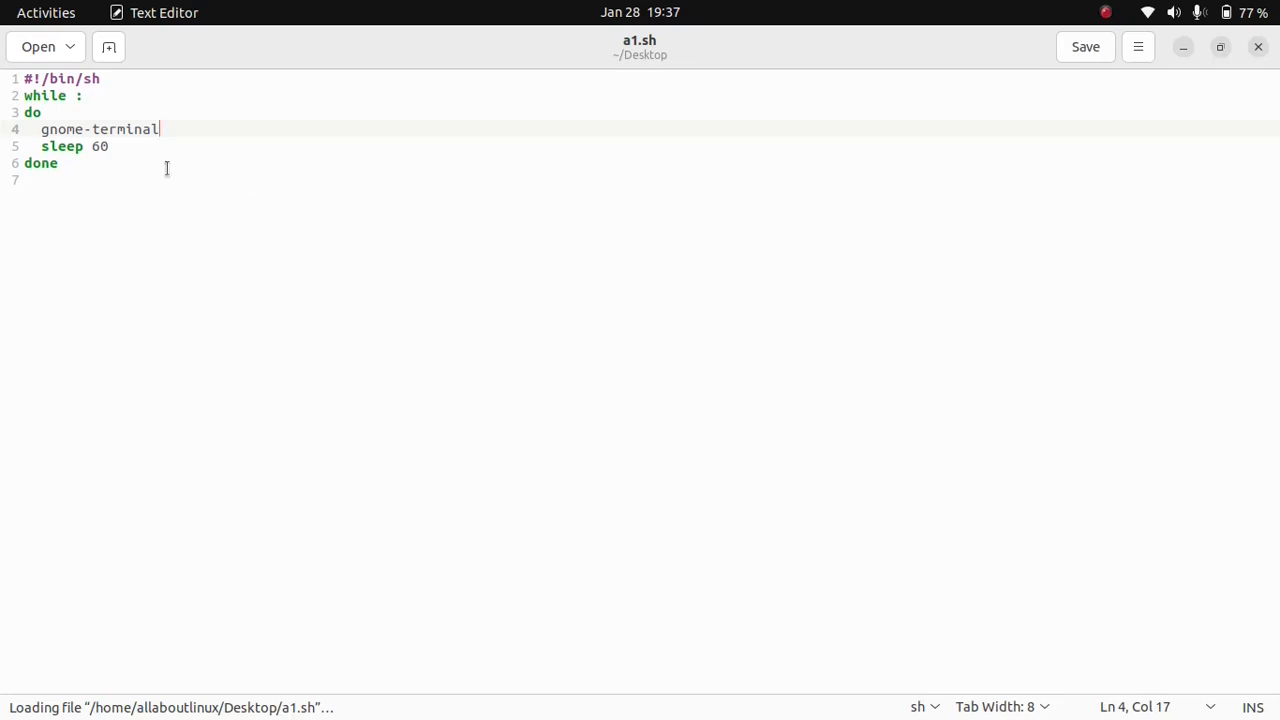
{"action": "left_click", "coordinate": [85, 165]}
{"action": "left_click_drag", "start_coordinate": [85, 165], "coordinate": [6, 78]}
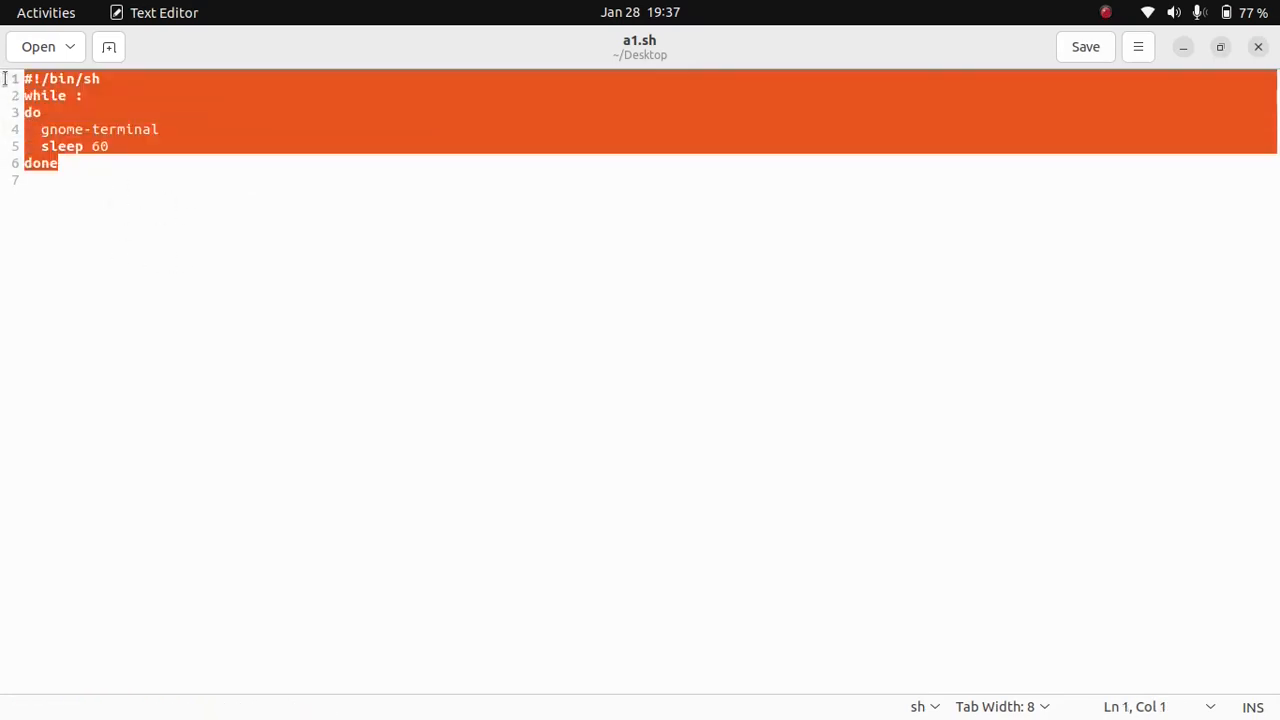
{"action": "left_click", "coordinate": [102, 176]}
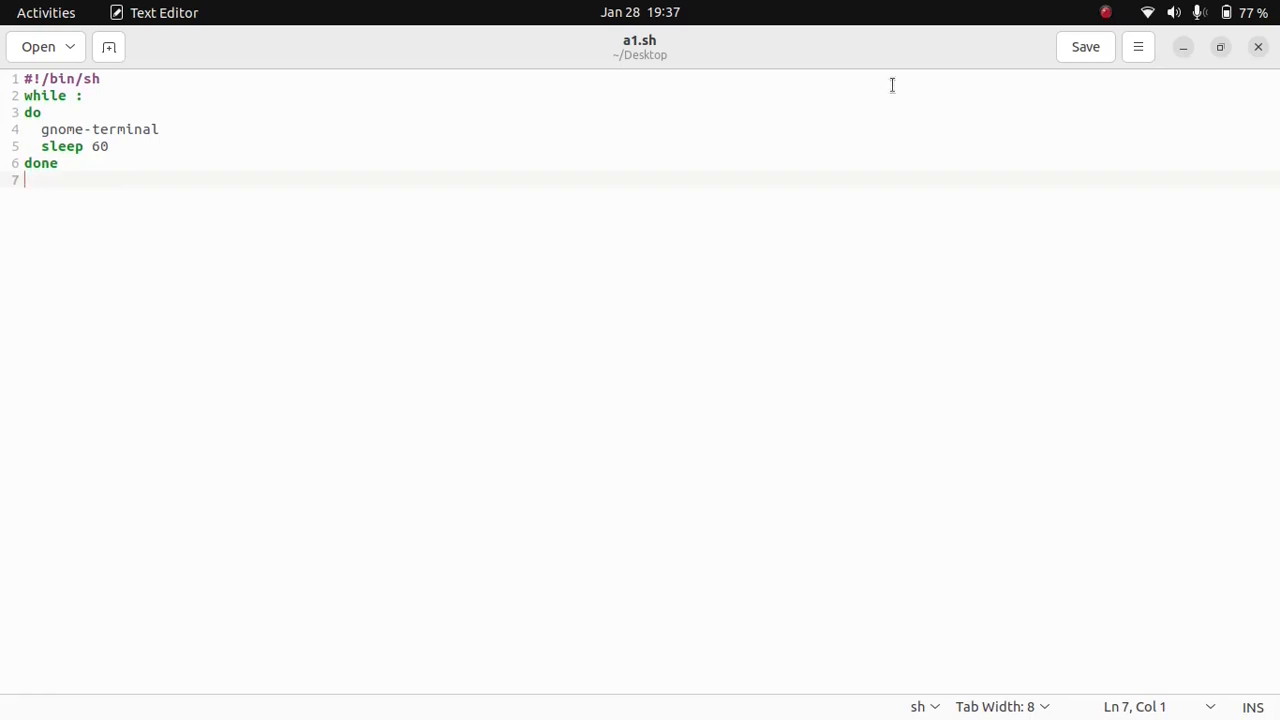
{"action": "left_click", "coordinate": [1257, 52]}
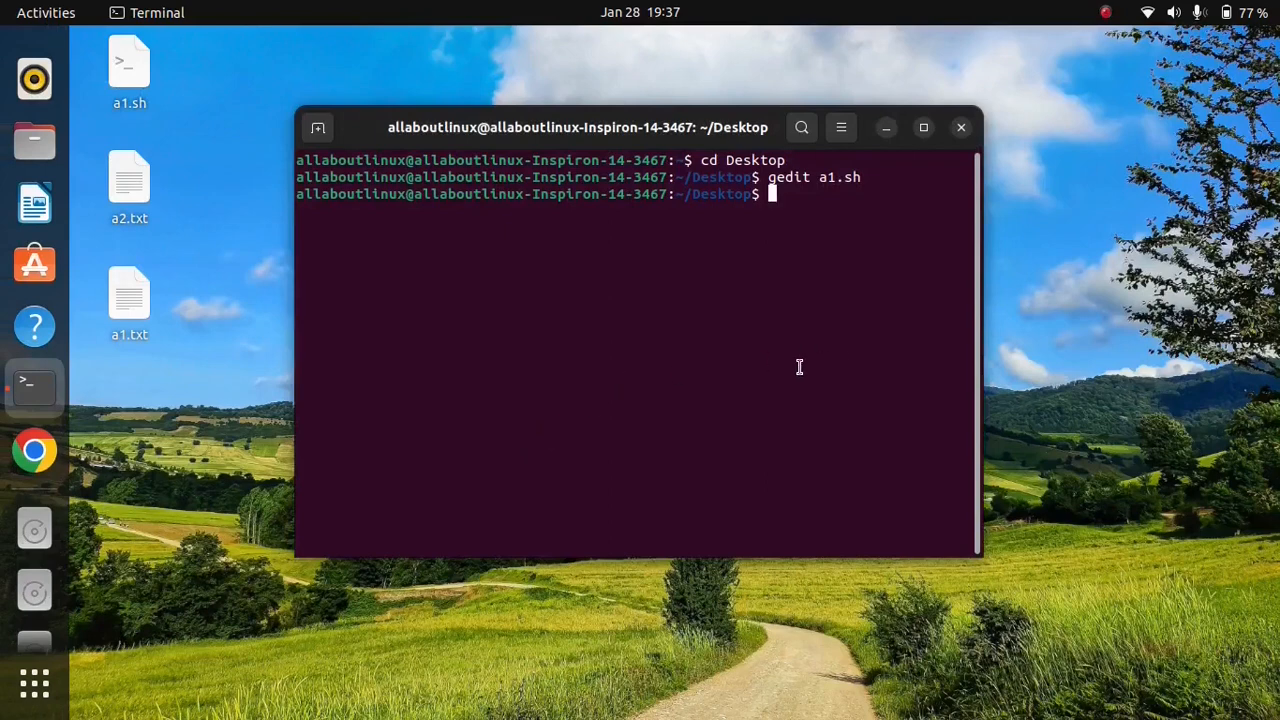
{"action": "type", "text": "chmod +x a1.sh"}
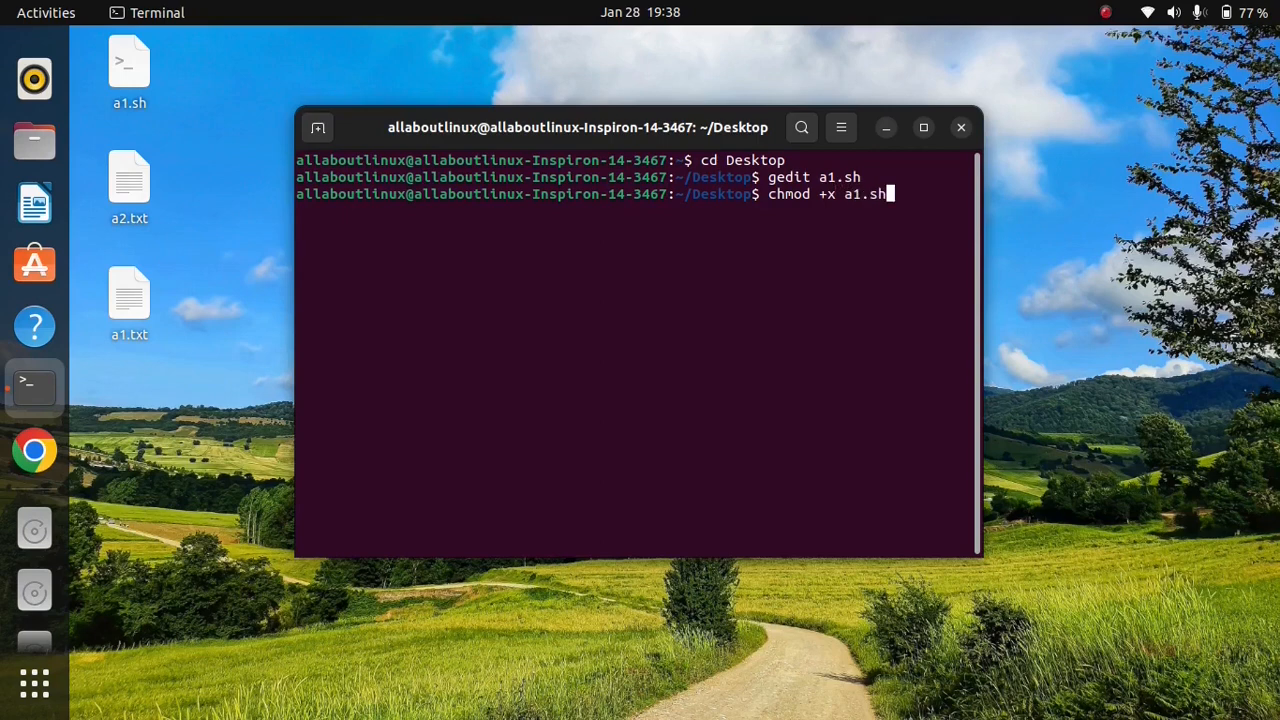
{"action": "key", "text": "BackSpace"}
{"action": "key", "text": "BackSpace"}
{"action": "key", "text": "BackSpace"}
{"action": "key", "text": "BackSpace"}
{"action": "key", "text": "BackSpace"}
{"action": "key", "text": "BackSpace"}
{"action": "key", "text": "BackSpace"}
{"action": "key", "text": "BackSpace"}
{"action": "key", "text": "BackSpace"}
{"action": "key", "text": "BackSpace"}
{"action": "key", "text": "BackSpace"}
{"action": "key", "text": "BackSpace"}
{"action": "key", "text": "BackSpace"}
{"action": "key", "text": "BackSpace"}
Step: Run the script from the Desktop directory, correcting the command ./sh to ./a1.sh
{"action": "type", "text": "./sh"}
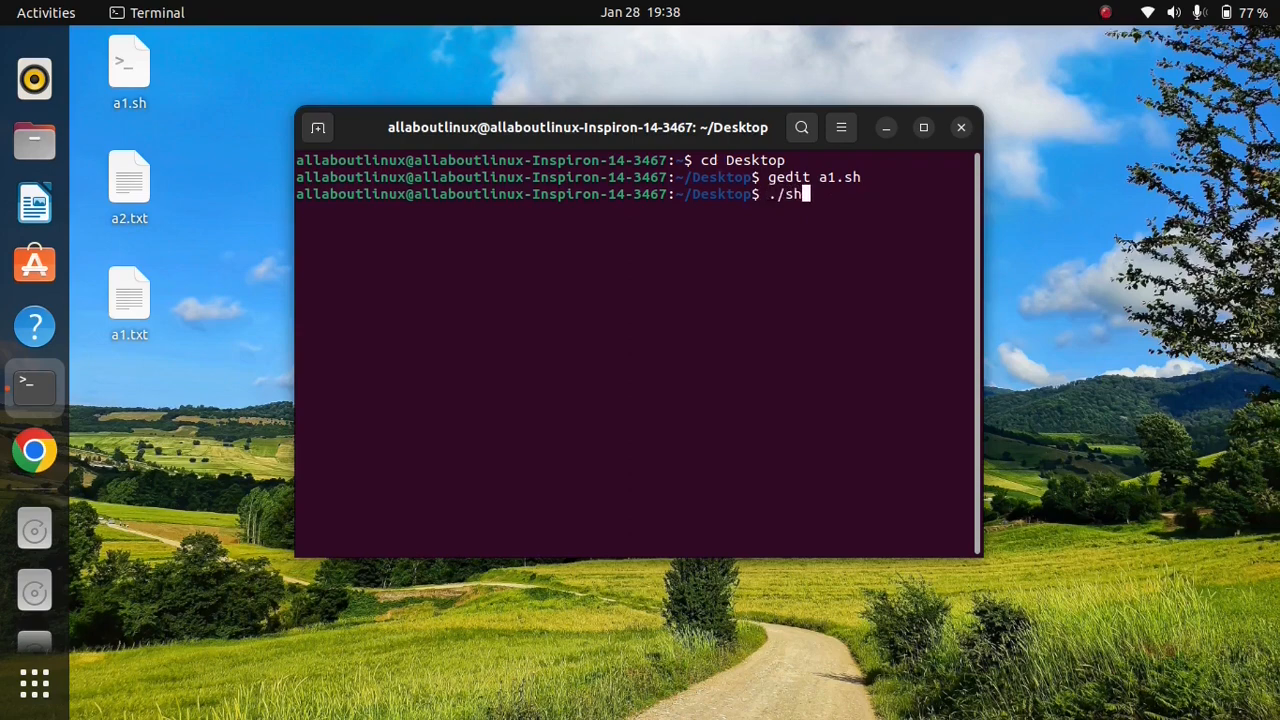
{"action": "key", "text": "Return"}
{"action": "key", "text": "Up"}
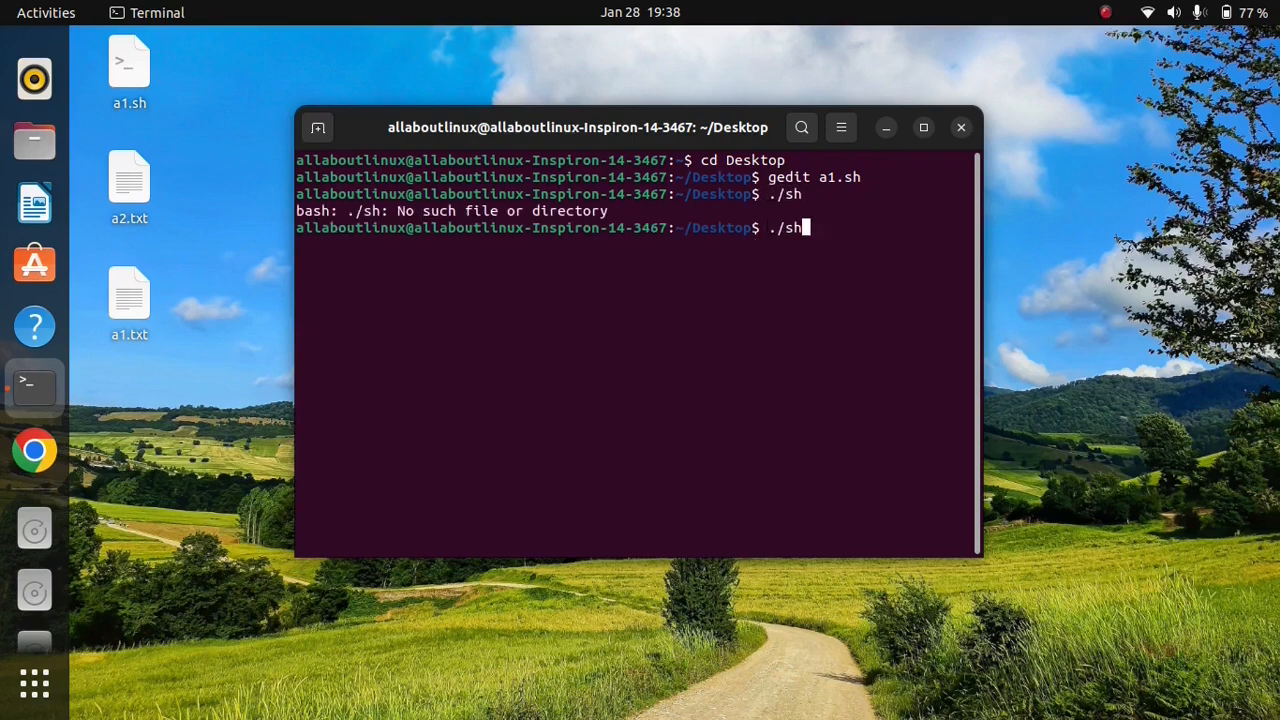
{"action": "key", "text": "Left"}
{"action": "key", "text": "Left"}
{"action": "type", "text": "a1."}
{"action": "key", "text": "Return"}
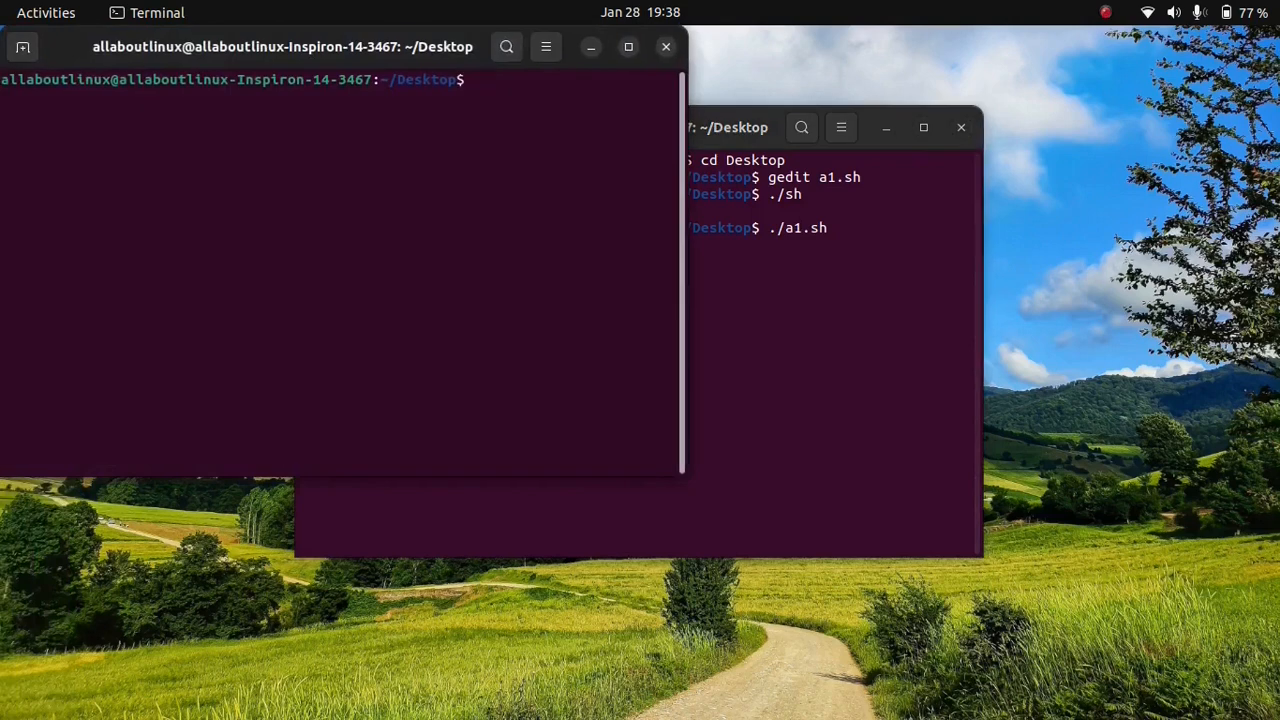
Step: Minimize the first terminal the script opened, close the second one, and interrupt a1.sh before closing its terminal
{"action": "left_click", "coordinate": [587, 48]}
{"action": "left_click", "coordinate": [667, 48]}
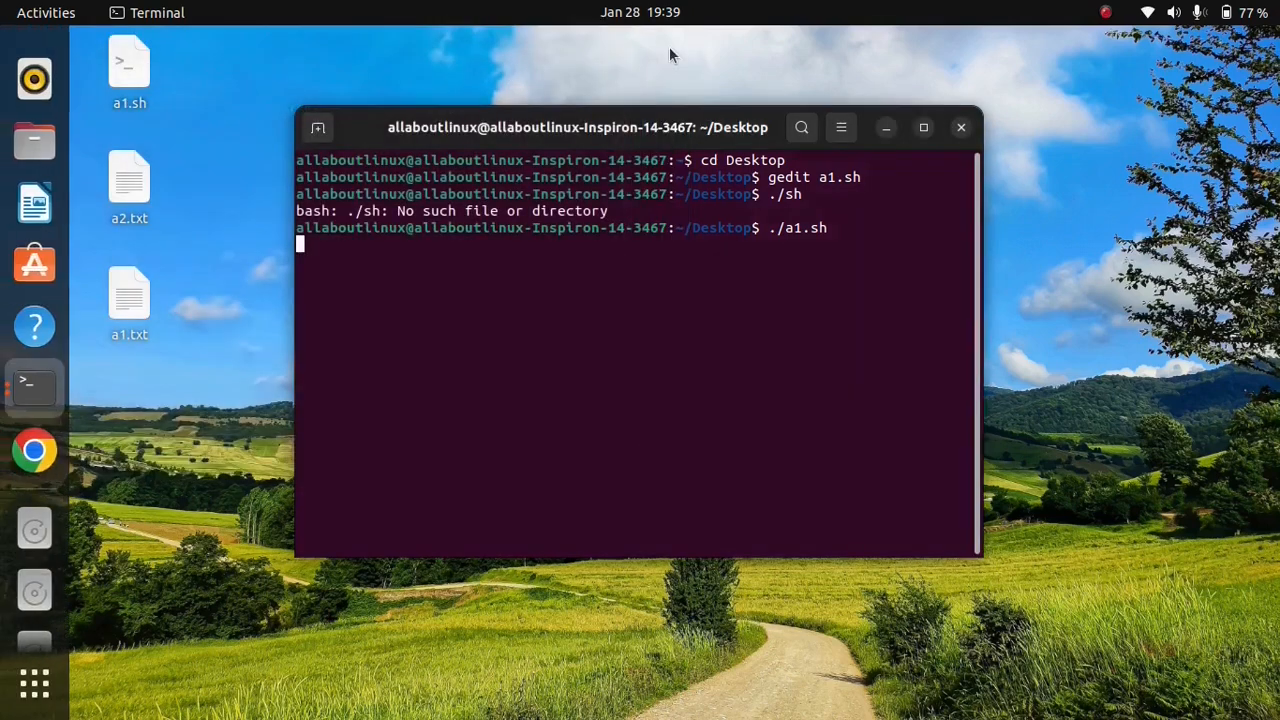
{"action": "key", "text": "ctrl+c"}
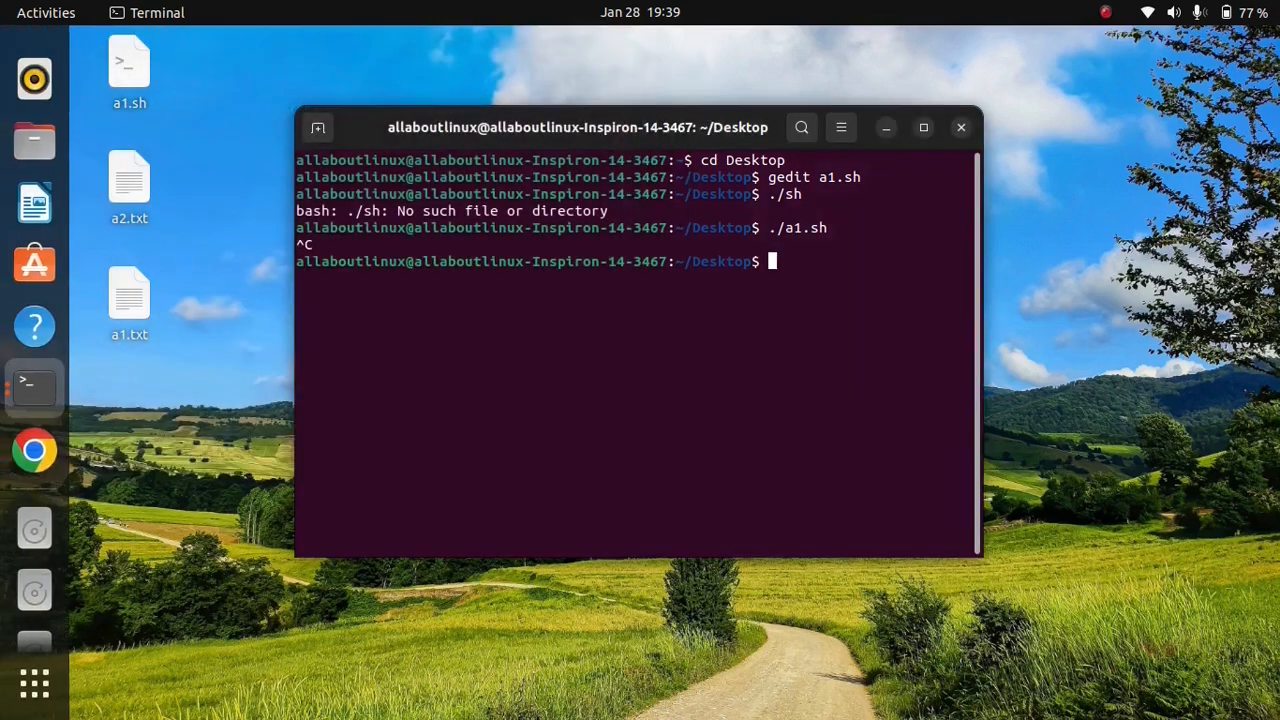
{"action": "left_click", "coordinate": [961, 129]}
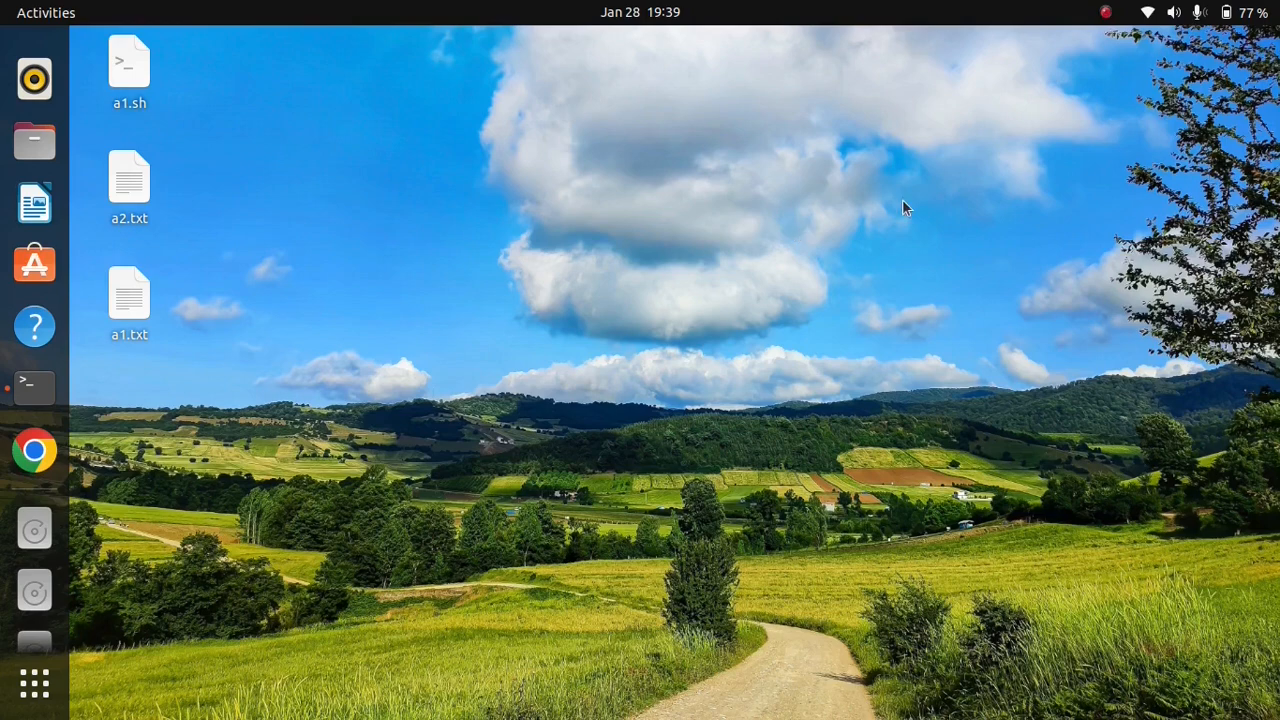
{"action": "left_click", "coordinate": [1107, 15]}
{"action": "left_click", "coordinate": [1089, 120]}
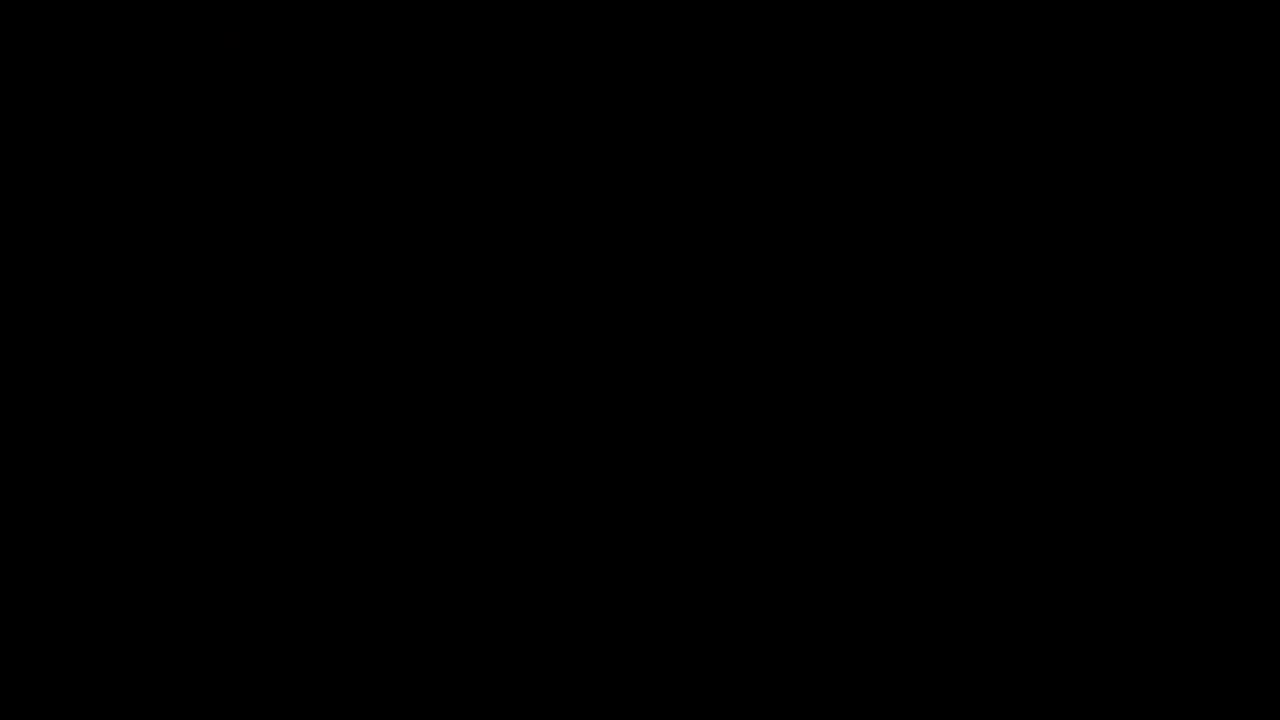